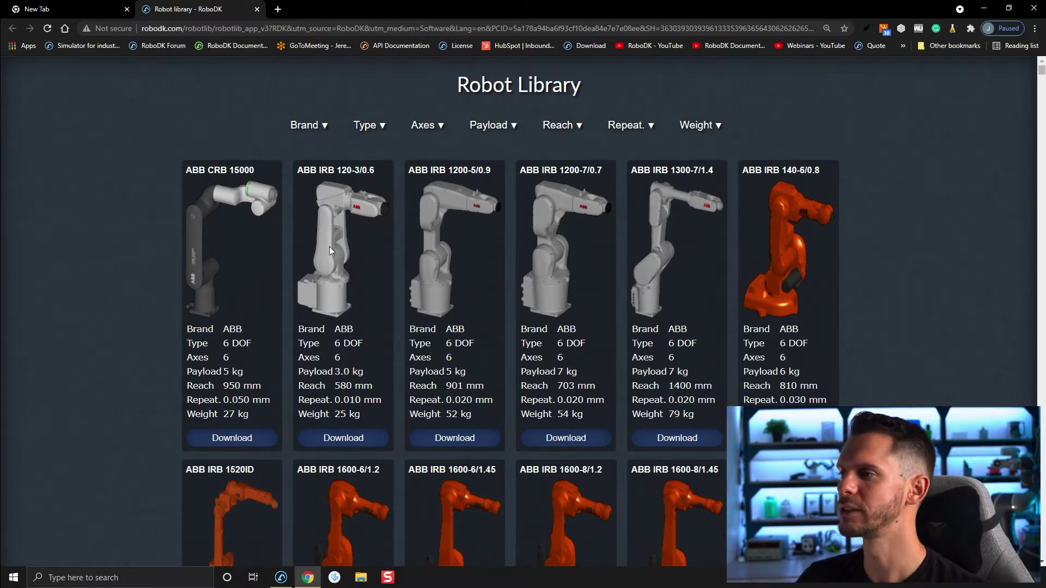
Download the ABB IRB 120-3/0.6 robot and load it into the RoboDK station.
click(352, 443)
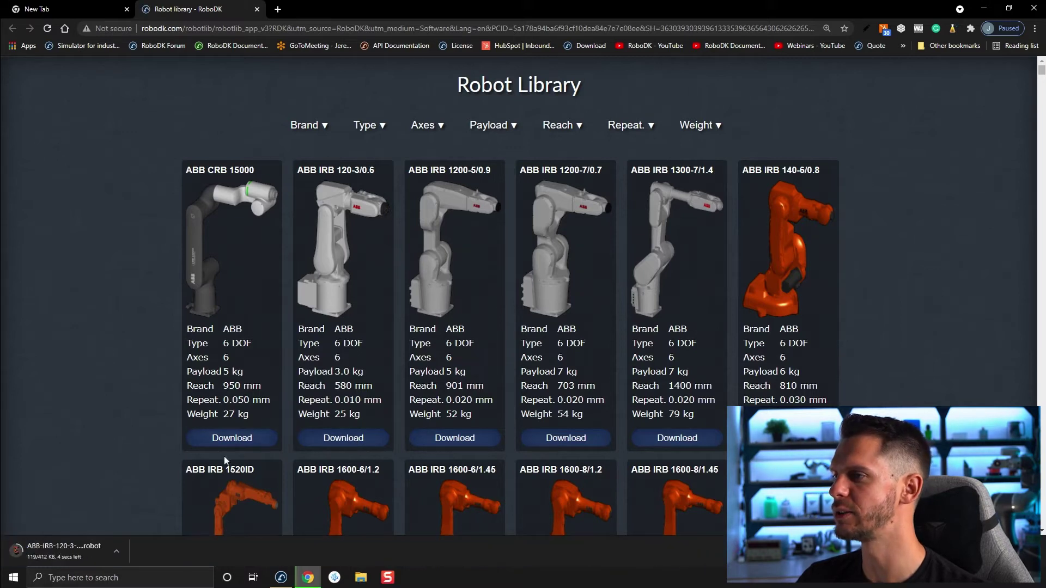
mouse_move(64, 550)
mouse_down()
mouse_move(312, 528)
mouse_move(404, 365)
mouse_up()
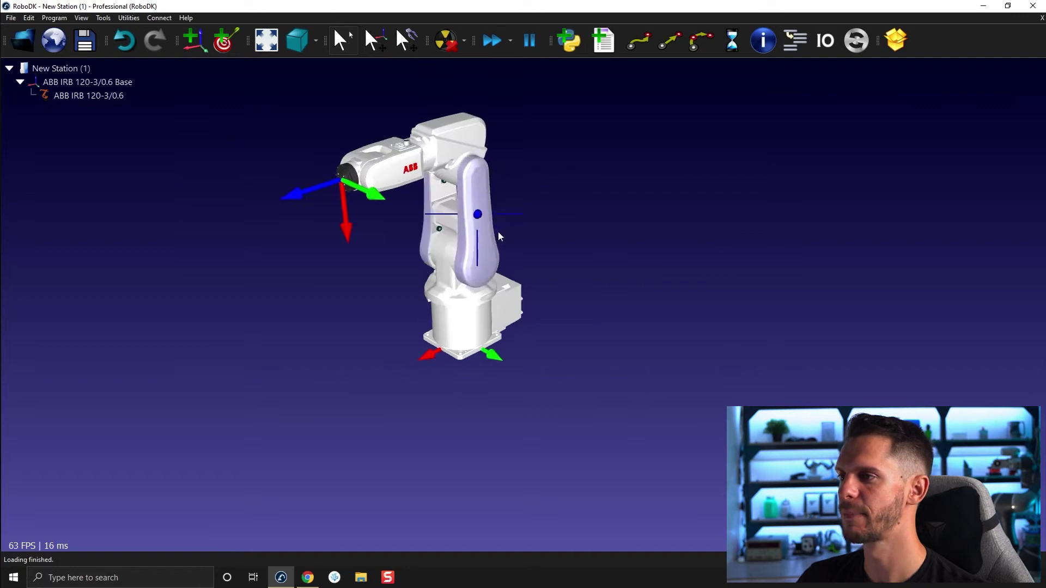
click(307, 578)
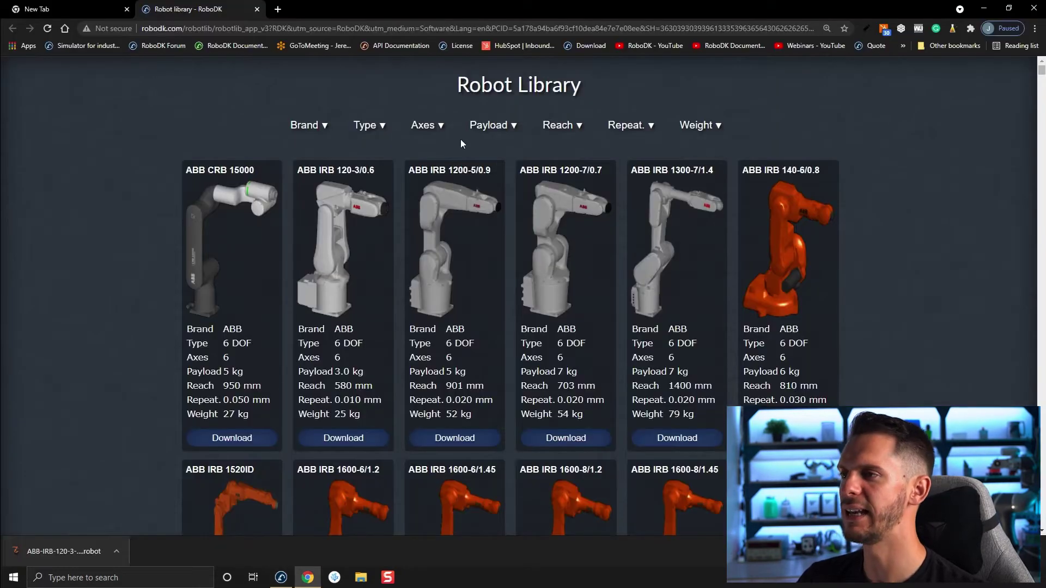
Filter the online library to Tool items and download the Paint gun.
click(378, 129)
scroll(381, 234, down, 3)
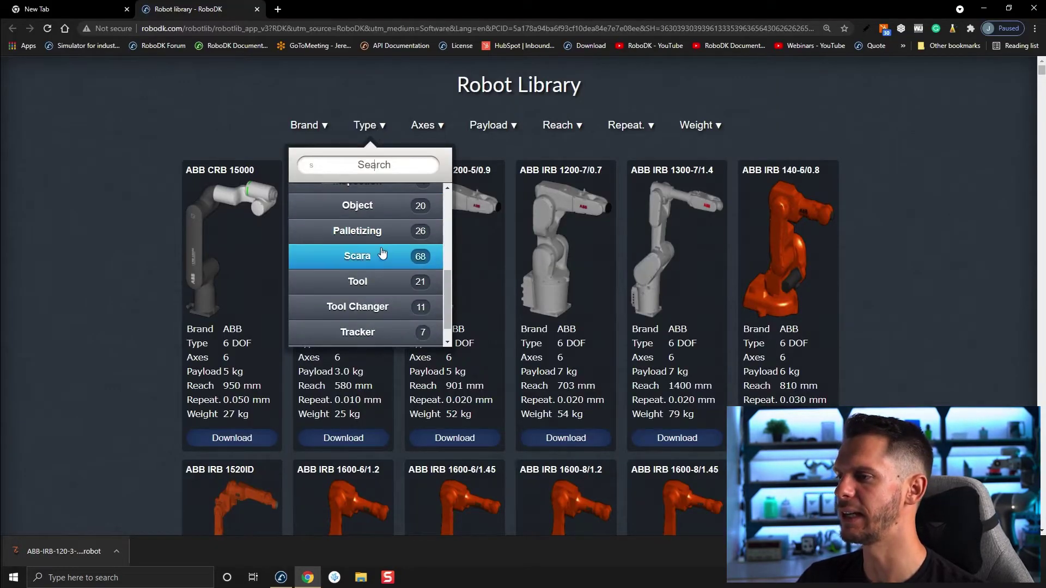
click(381, 279)
scroll(382, 280, down, 3)
scroll(381, 279, down, 5)
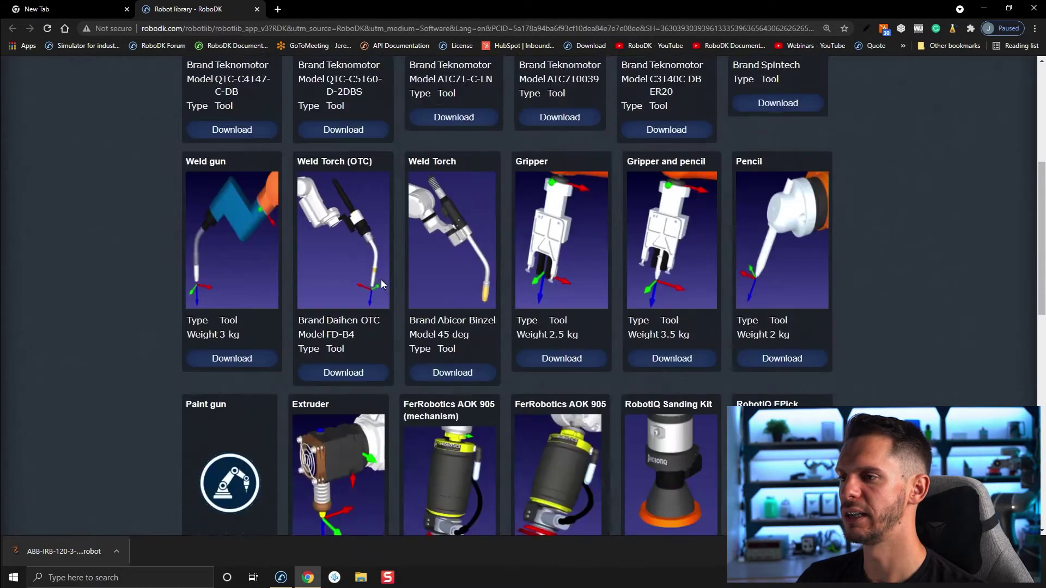
scroll(382, 279, down, 4)
scroll(359, 286, down, 1)
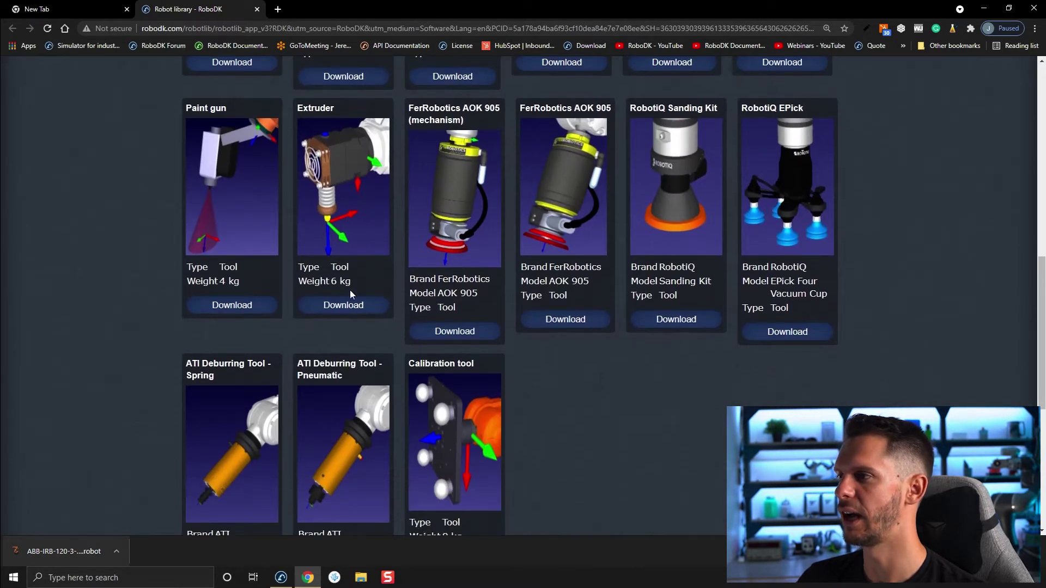
click(239, 314)
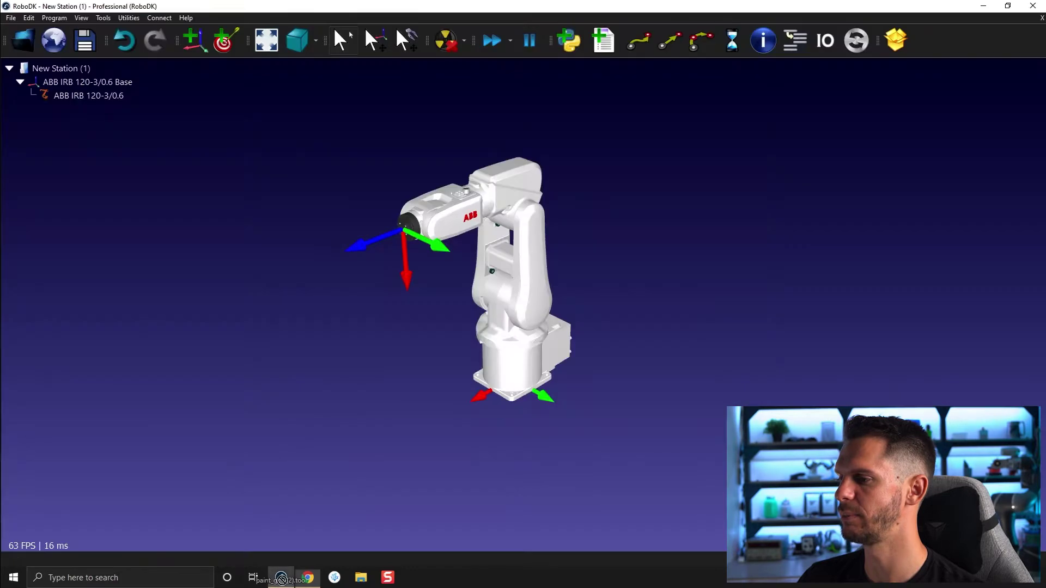
Mount the Paint gun on the ABB IRB 120-3/0.6 and open its tool details.
drag(294, 561, 341, 426)
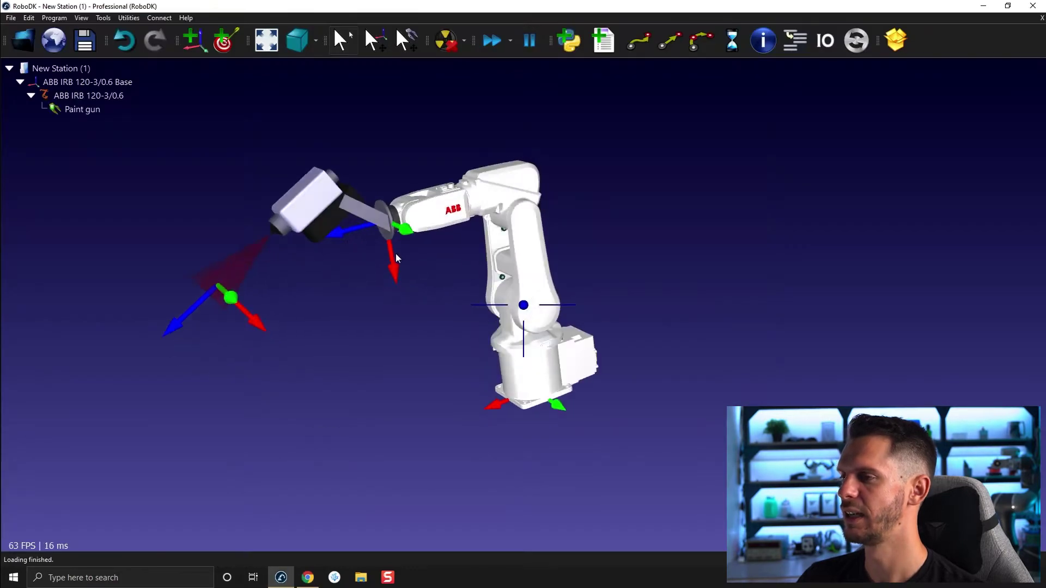
mouse_move(396, 254)
mouse_down()
mouse_move(423, 209)
mouse_move(347, 255)
mouse_up()
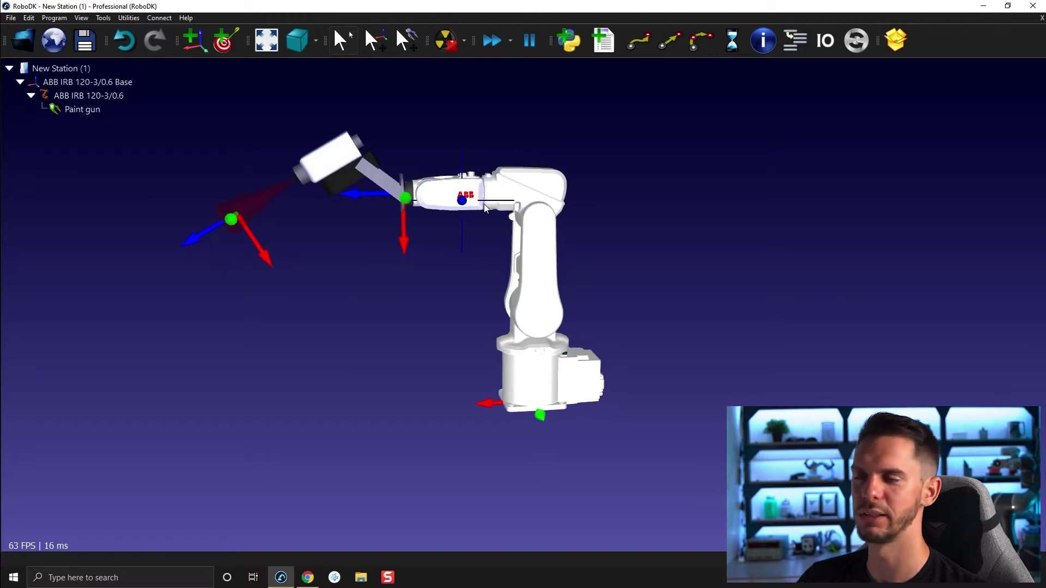
scroll(404, 199, up, 2)
mouse_move(392, 195)
mouse_down()
mouse_move(466, 238)
mouse_move(452, 233)
mouse_up()
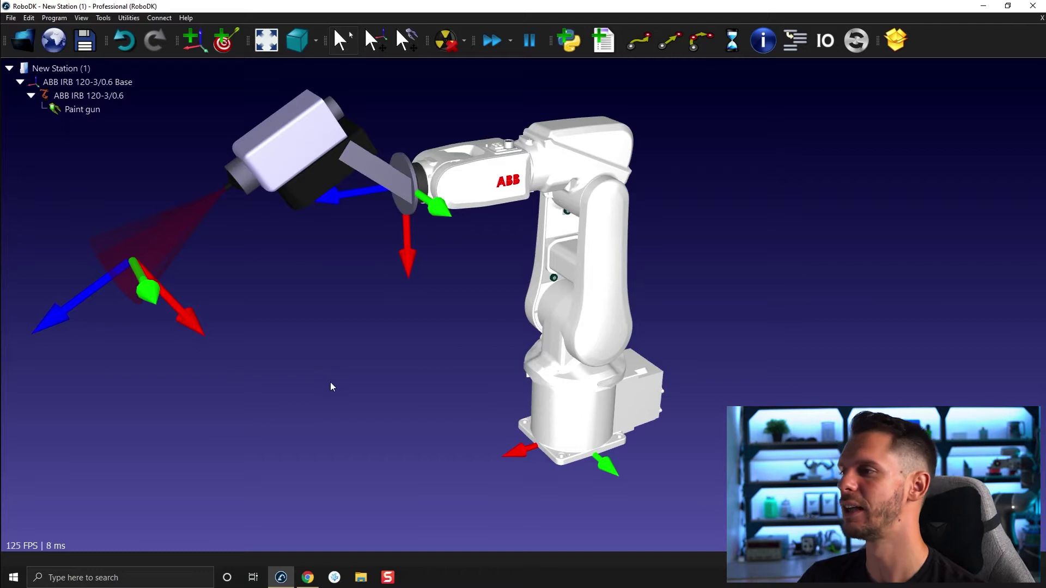
double_click(321, 137)
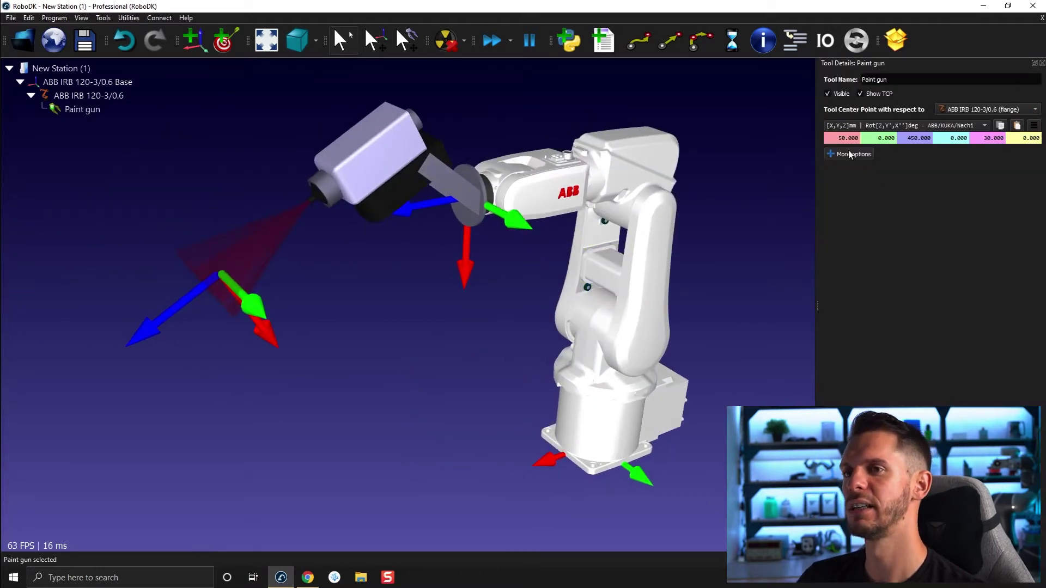
Apply a 0.75 scale ratio to the Paint gun, moving its TCP to 37.5, 0, 337.5 mm.
click(848, 153)
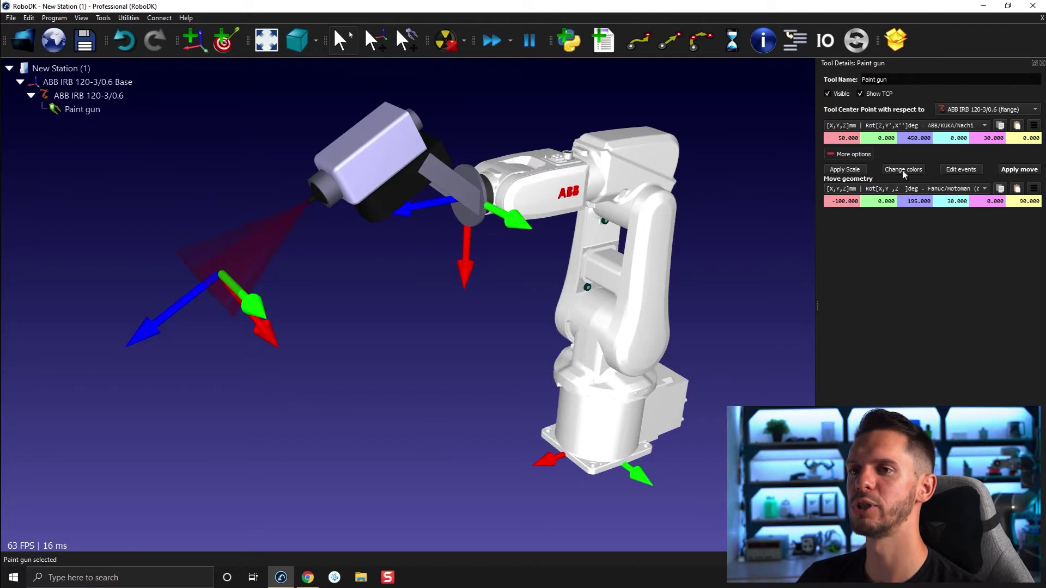
click(845, 170)
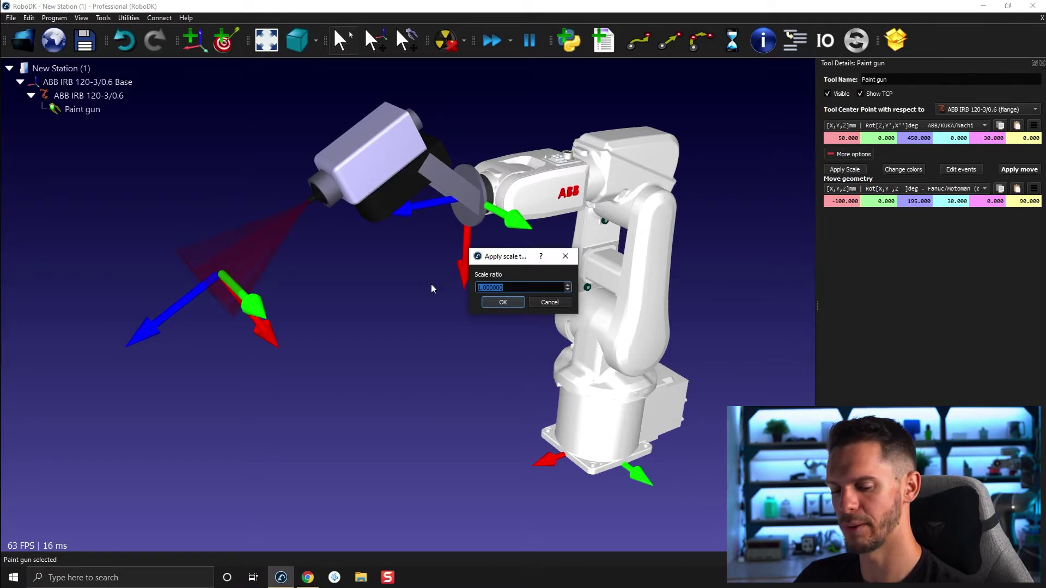
text(075)
key(BackSpace)
key(BackSpace)
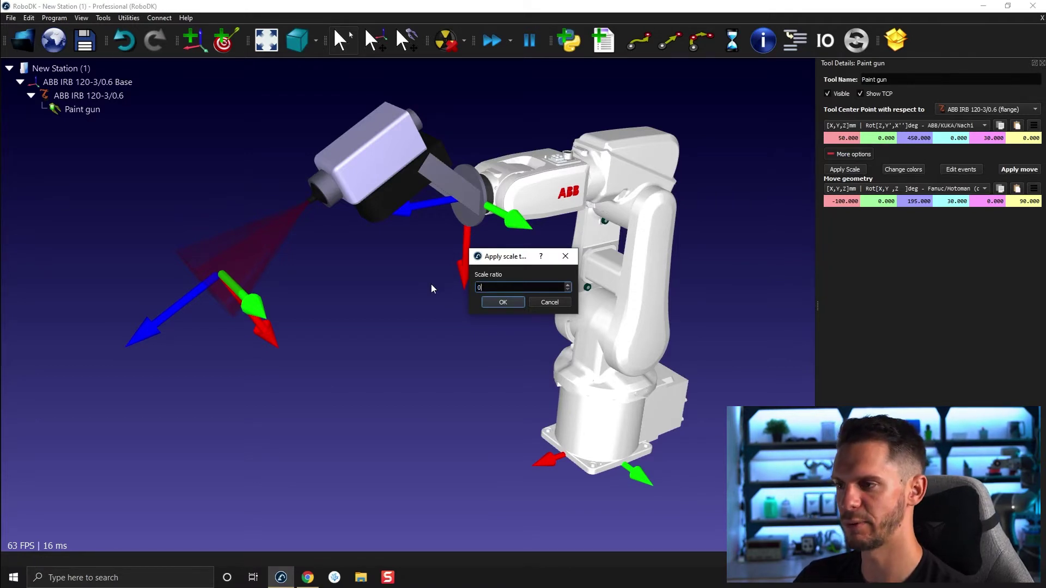
text(.75)
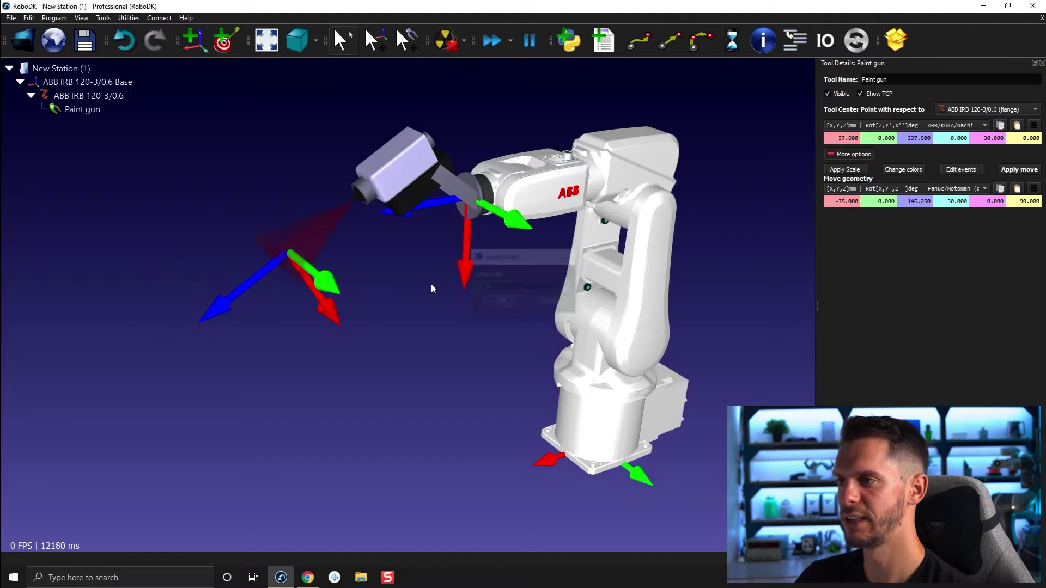
key(Return)
Inspect the shrunken Paint gun from a new angle and start another Apply Scale.
scroll(442, 188, up, 1)
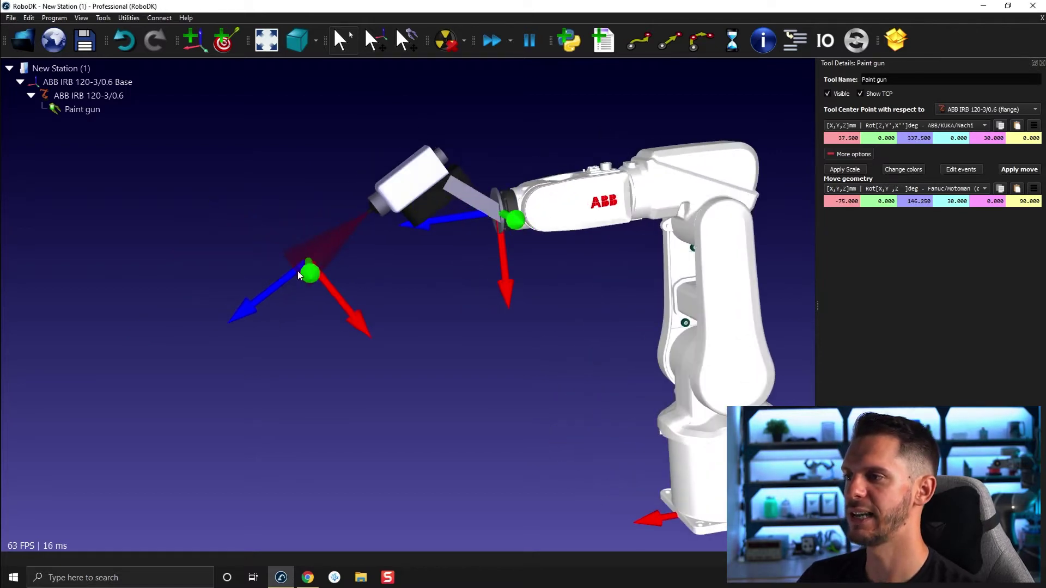
drag(383, 194, 509, 225)
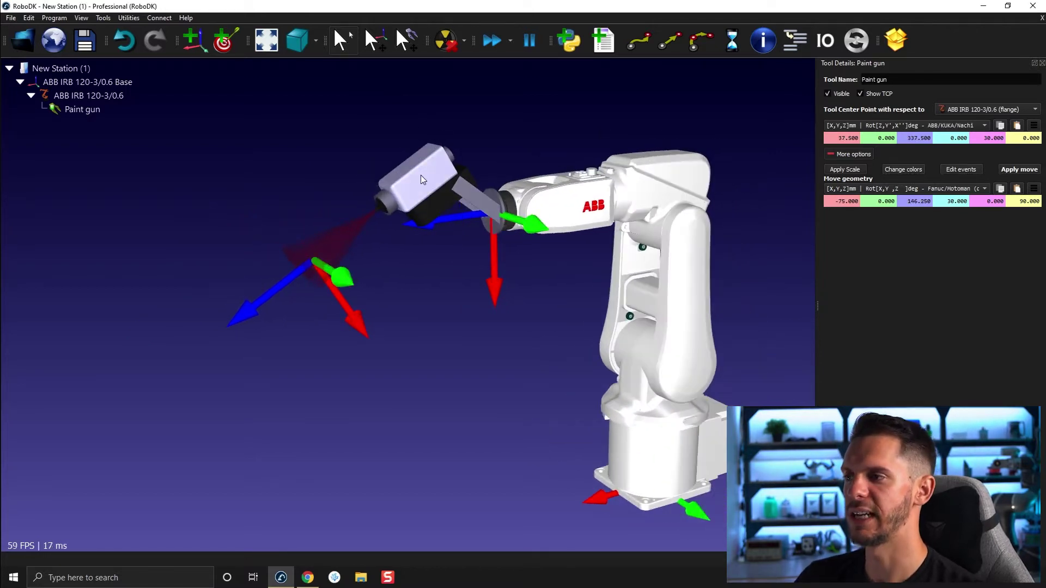
scroll(311, 249, up, 2)
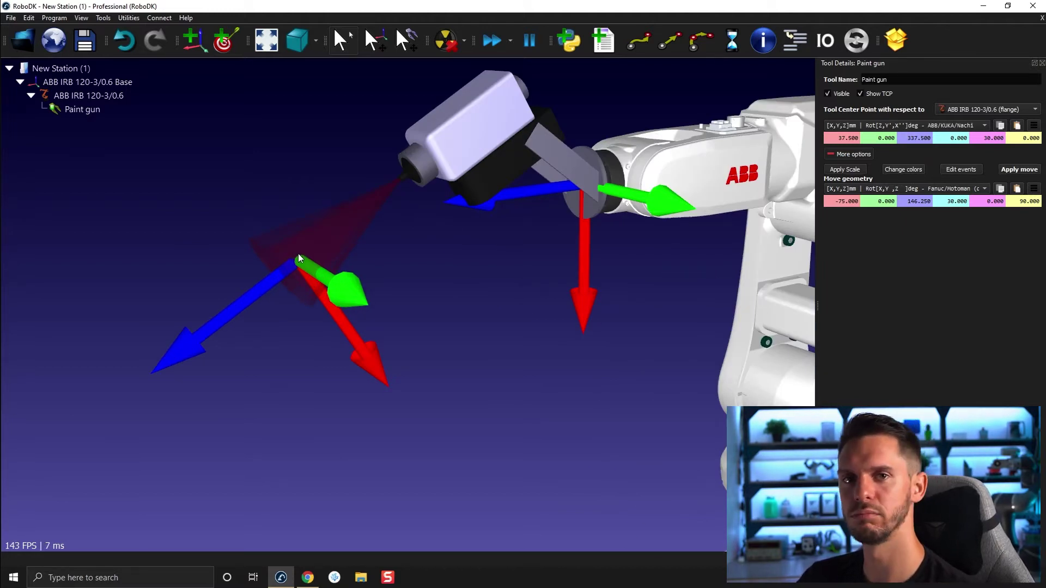
drag(316, 256, 348, 257)
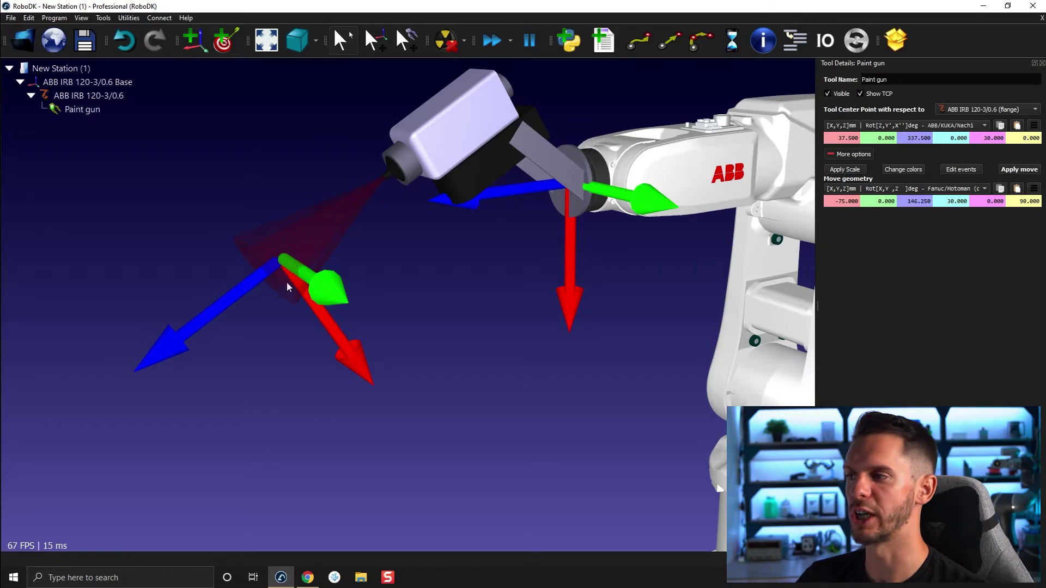
scroll(270, 269, down, 1)
scroll(293, 299, down, 3)
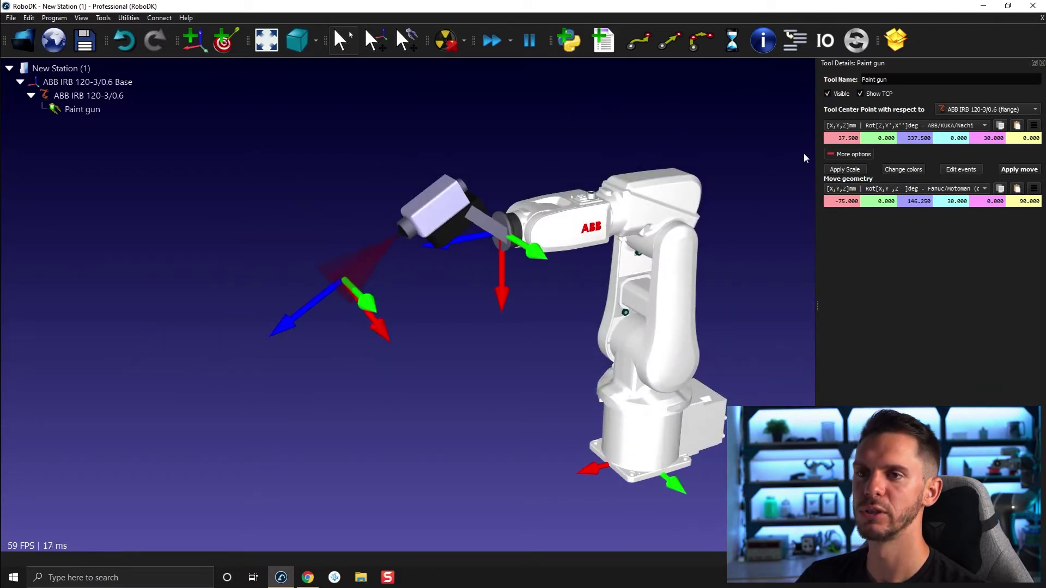
click(844, 169)
Rescale the Paint gun by 0.9 (TCP 33.75, 0, 303.75 mm) and swing the arm to a new pose.
text(0.)
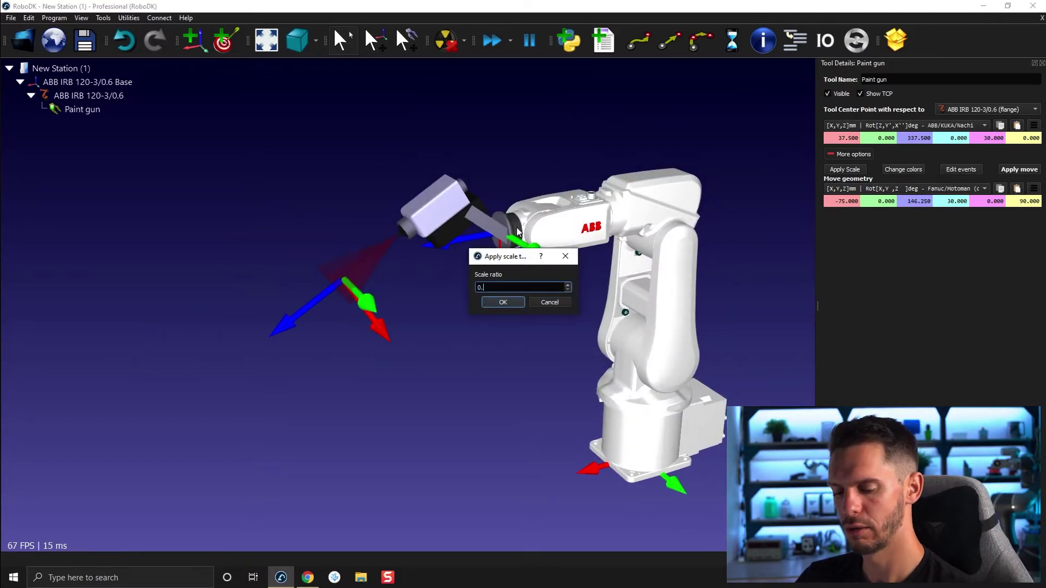
text(9)
key(Return)
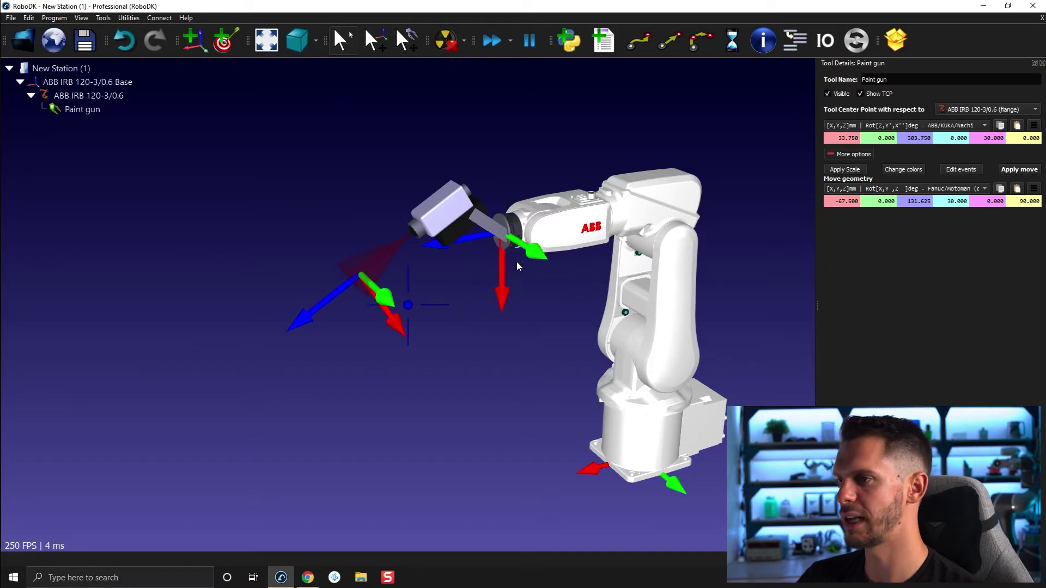
mouse_move(517, 266)
alt+mouse_down()
mouse_move(305, 278)
mouse_move(286, 352)
mouse_move(251, 340)
mouse_move(300, 348)
mouse_move(305, 282)
mouse_move(293, 414)
mouse_move(363, 430)
mouse_move(303, 366)
alt+mouse_up()
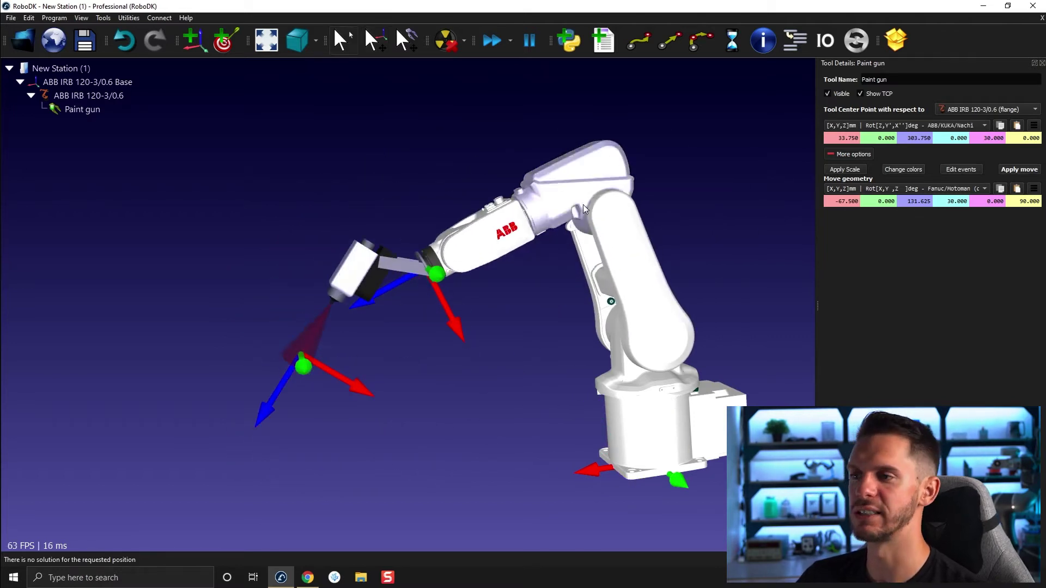
mouse_move(456, 390)
mouse_down()
mouse_move(445, 388)
mouse_move(446, 366)
mouse_up()
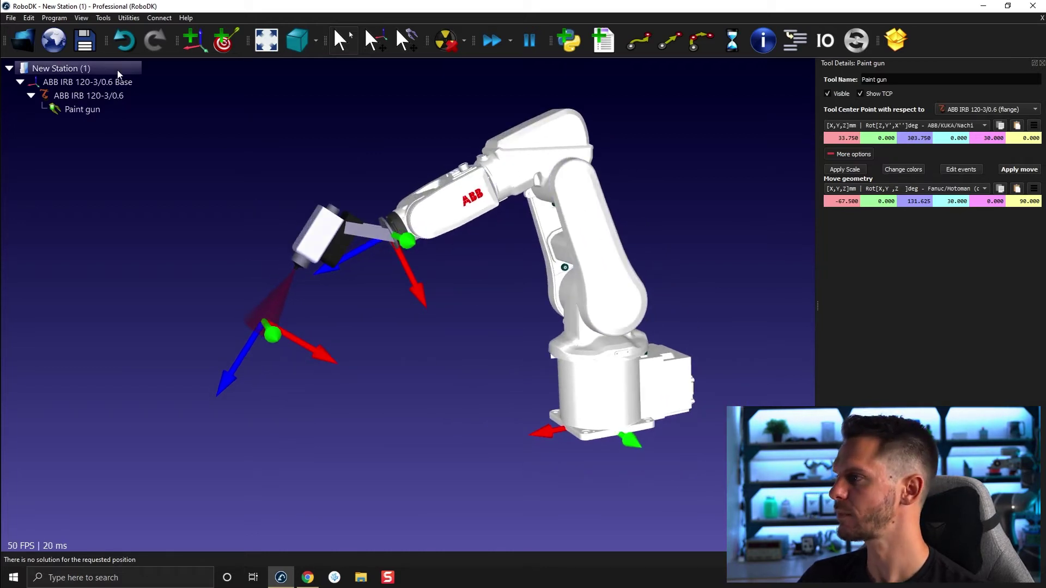
Delete the robot and Paint gun from the station and bring up File Explorer.
right_click(102, 79)
click(155, 274)
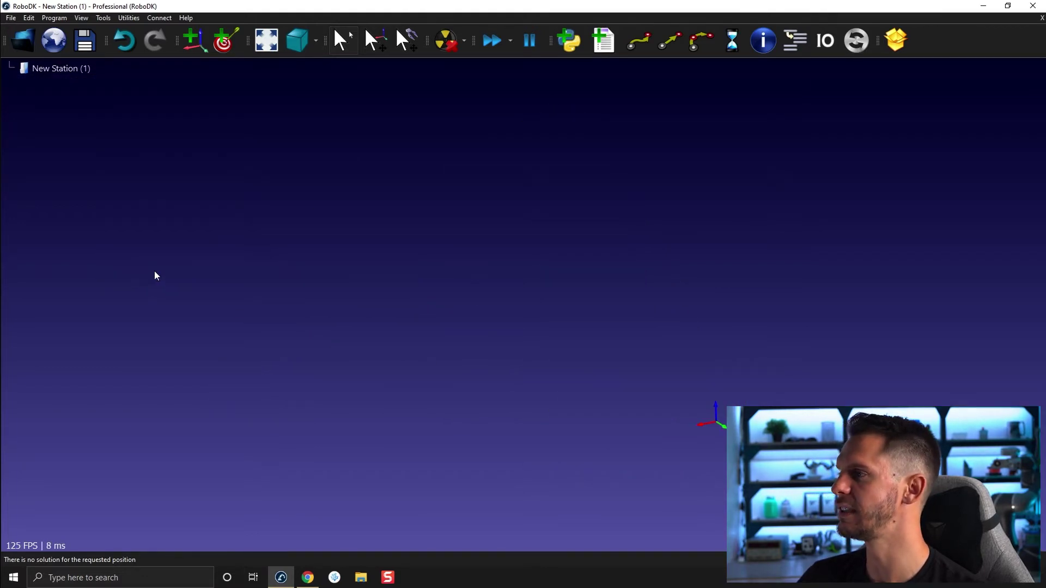
click(360, 577)
scroll(310, 299, down, 3)
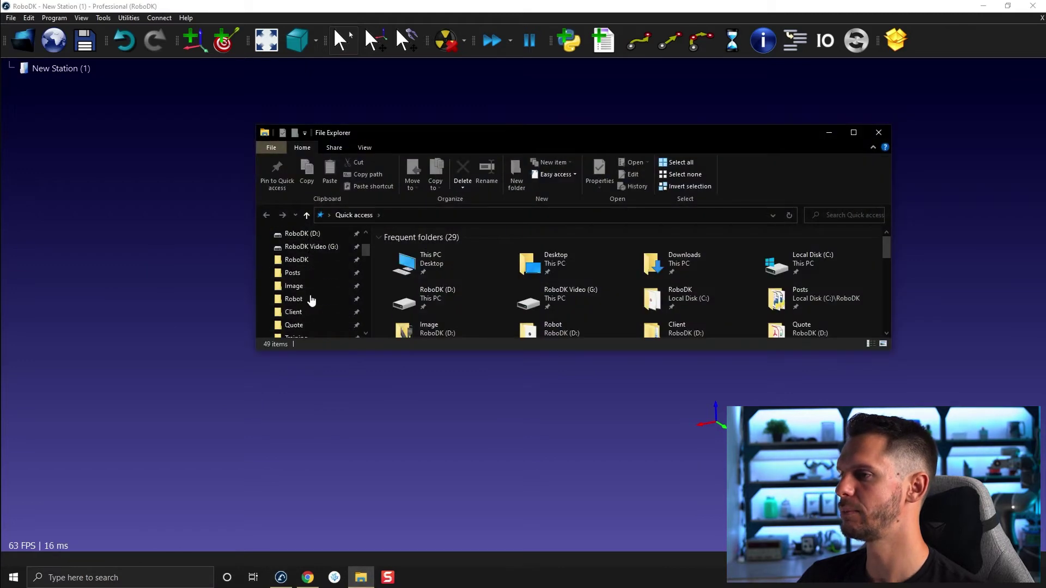
scroll(312, 301, down, 2)
scroll(311, 301, down, 2)
scroll(313, 315, down, 2)
scroll(314, 322, down, 1)
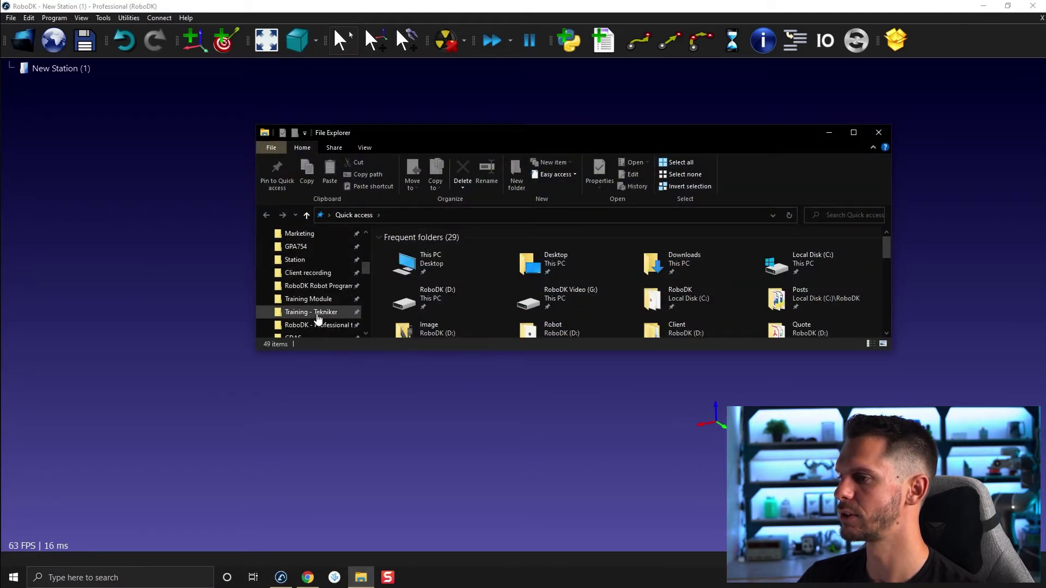
Browse to Training Module > 02 - Advanced Simulation Tool > 05 - 3D Models > 05D - Scale Objects.
click(308, 298)
double_click(488, 262)
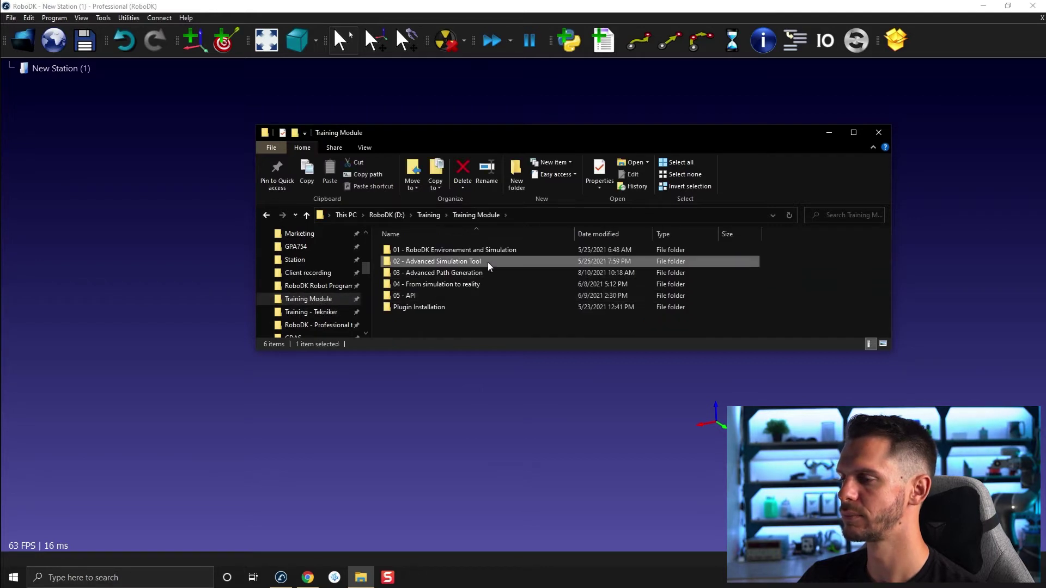
click(429, 262)
double_click(429, 263)
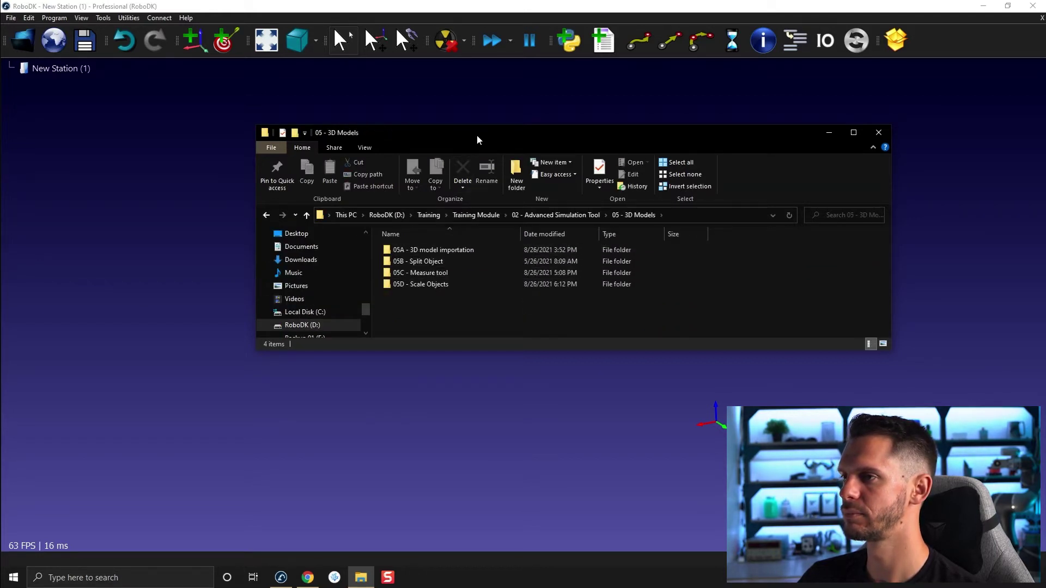
drag(476, 135, 478, 97)
click(435, 245)
double_click(435, 244)
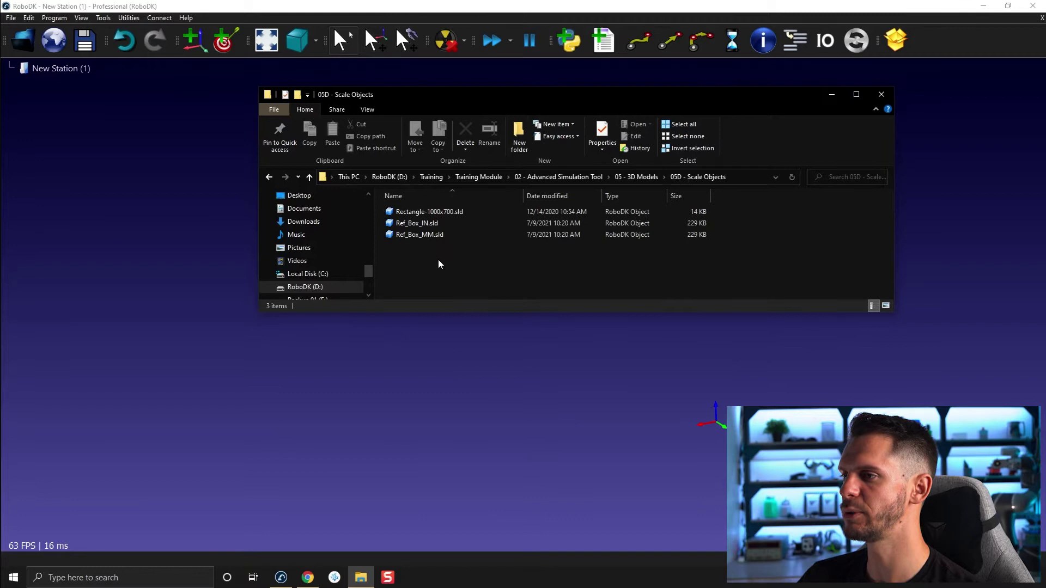
Import Rectangle-1000x700.sld into the station and view its object details.
click(423, 212)
drag(423, 211, 367, 400)
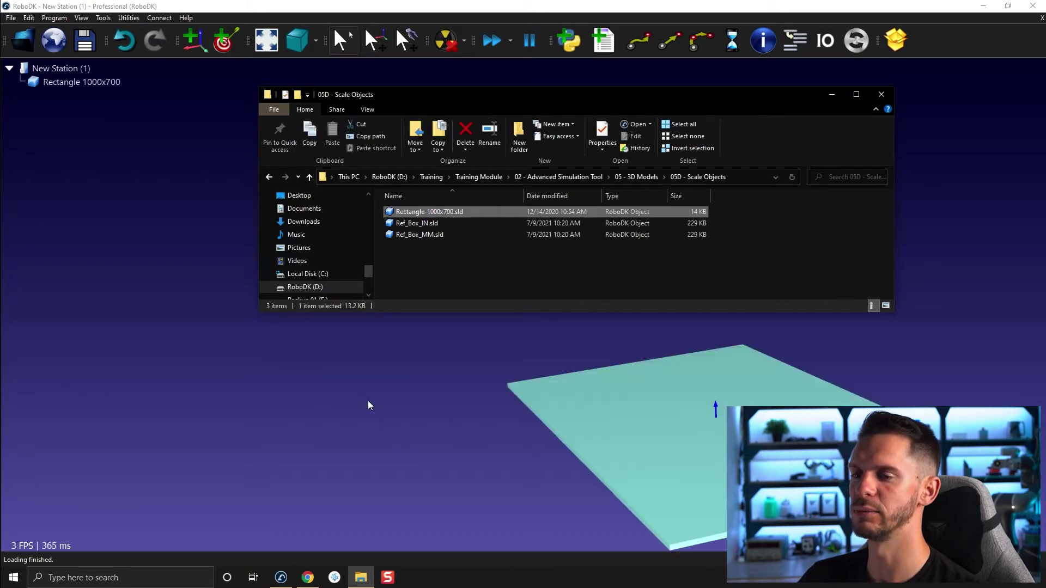
mouse_move(521, 384)
mouse_down()
mouse_move(542, 296)
mouse_move(658, 354)
mouse_move(446, 348)
mouse_move(590, 345)
mouse_move(471, 323)
mouse_move(499, 279)
mouse_move(457, 329)
mouse_up()
double_click(456, 329)
click(521, 378)
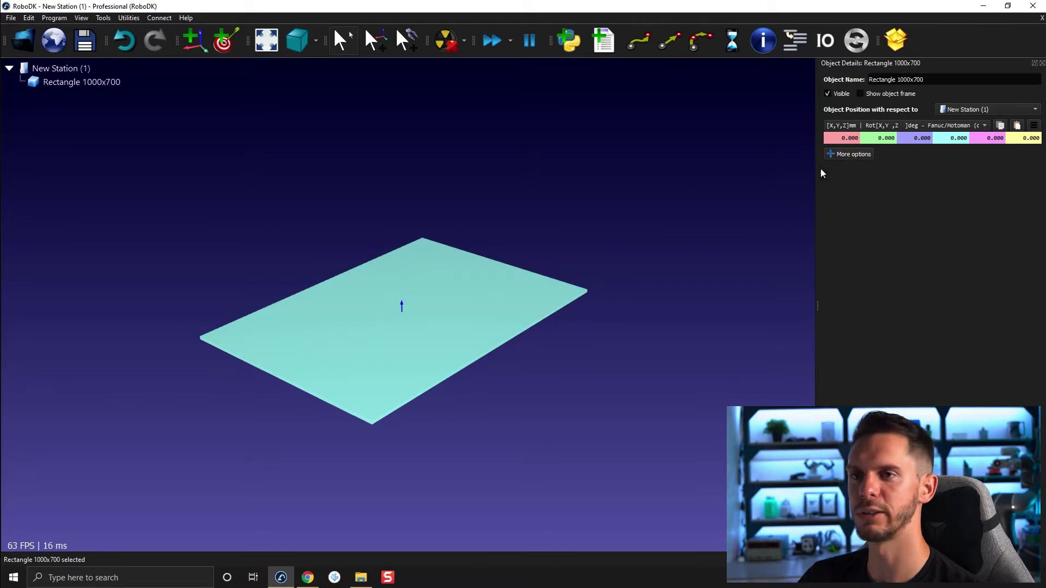
Scale the Rectangle 1000x700 plate by a ratio of 2 and launch Tools > Measure.
click(840, 155)
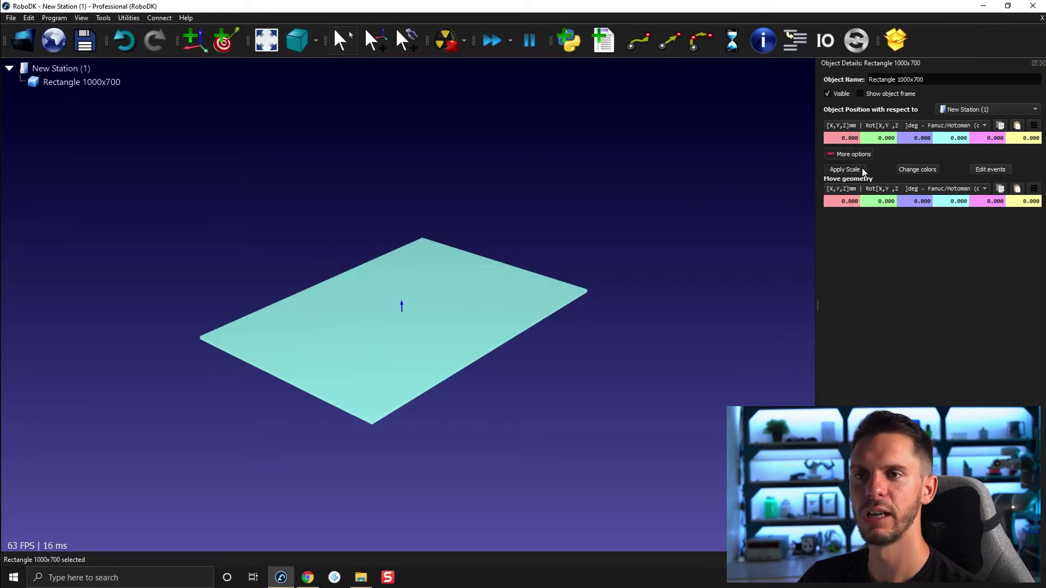
click(861, 170)
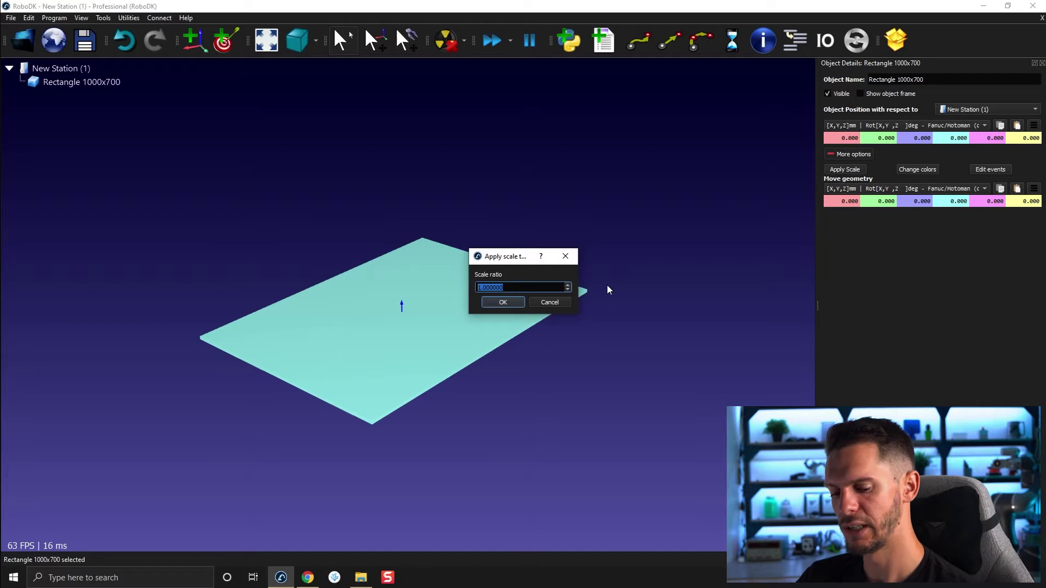
text(2)
key(Return)
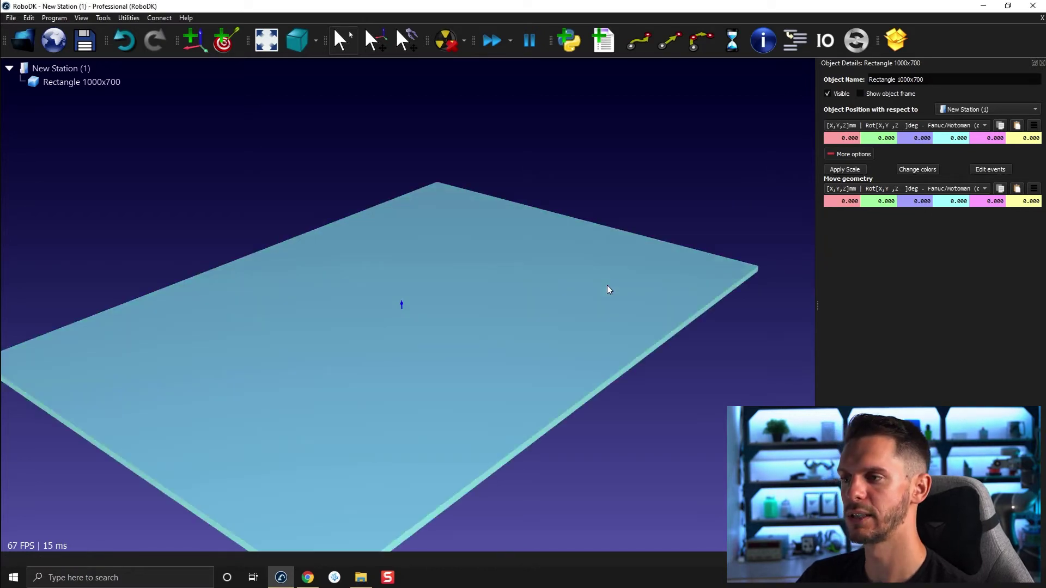
scroll(609, 288, down, 3)
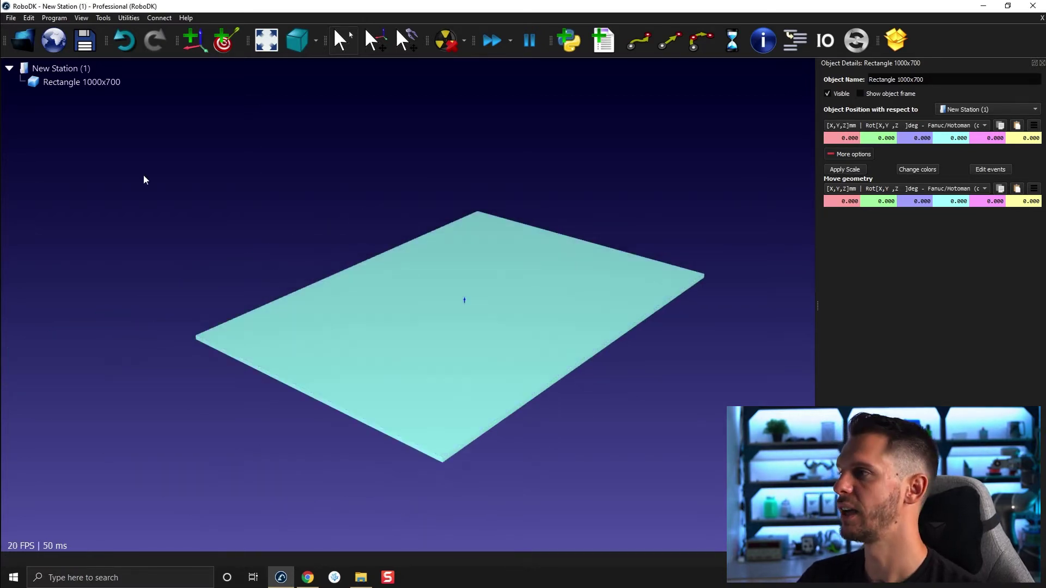
click(109, 17)
click(139, 90)
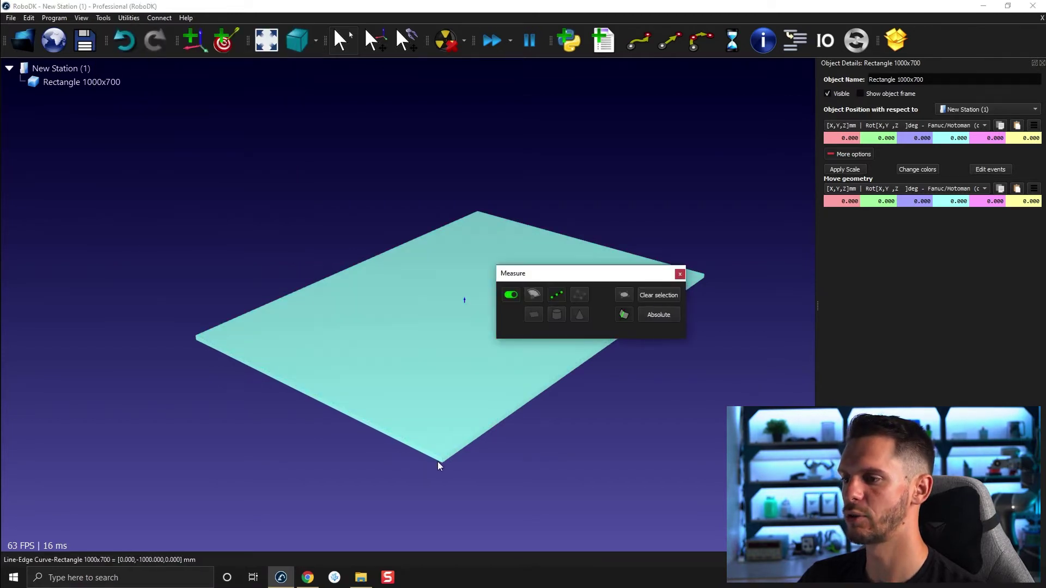
Pick midpoints on the plate's near and far edges, measuring 2000 mm apart.
click(442, 458)
mouse_move(451, 462)
mouse_down()
mouse_move(414, 407)
mouse_move(429, 267)
mouse_up()
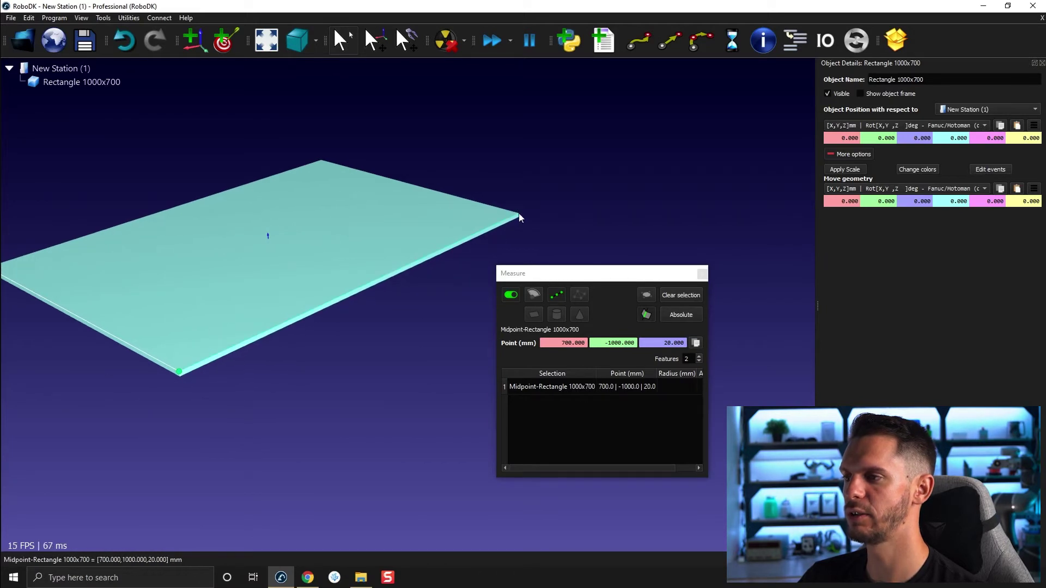
scroll(519, 214, up, 2)
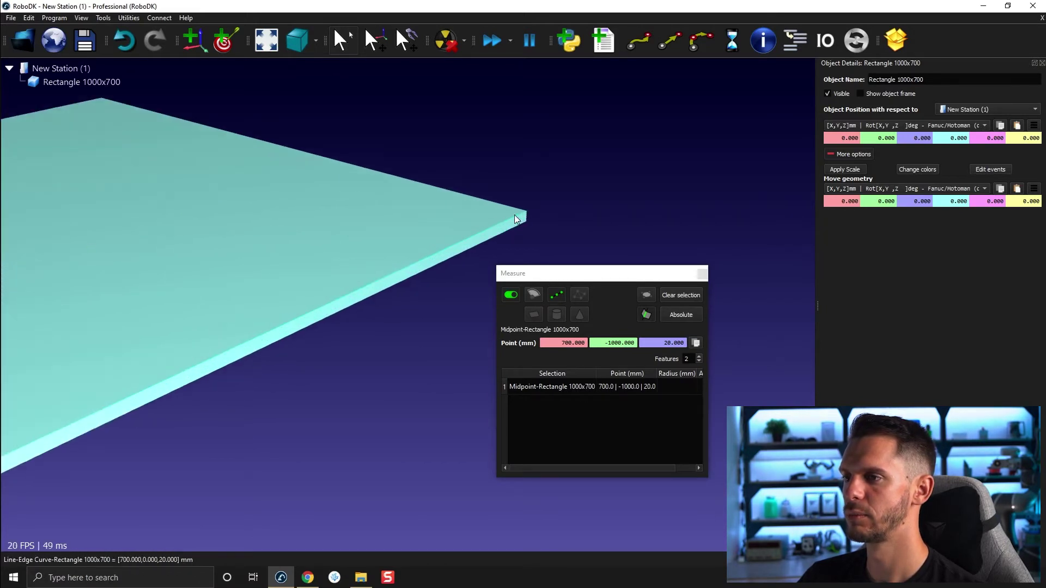
scroll(514, 214, up, 2)
click(557, 203)
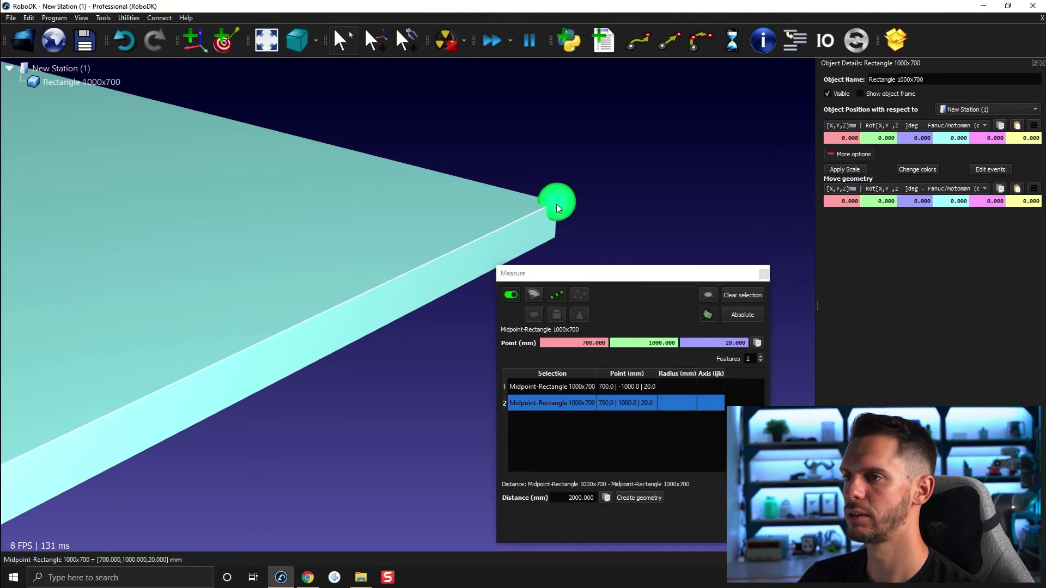
scroll(557, 204, down, 3)
scroll(545, 212, down, 3)
drag(603, 233, 510, 214)
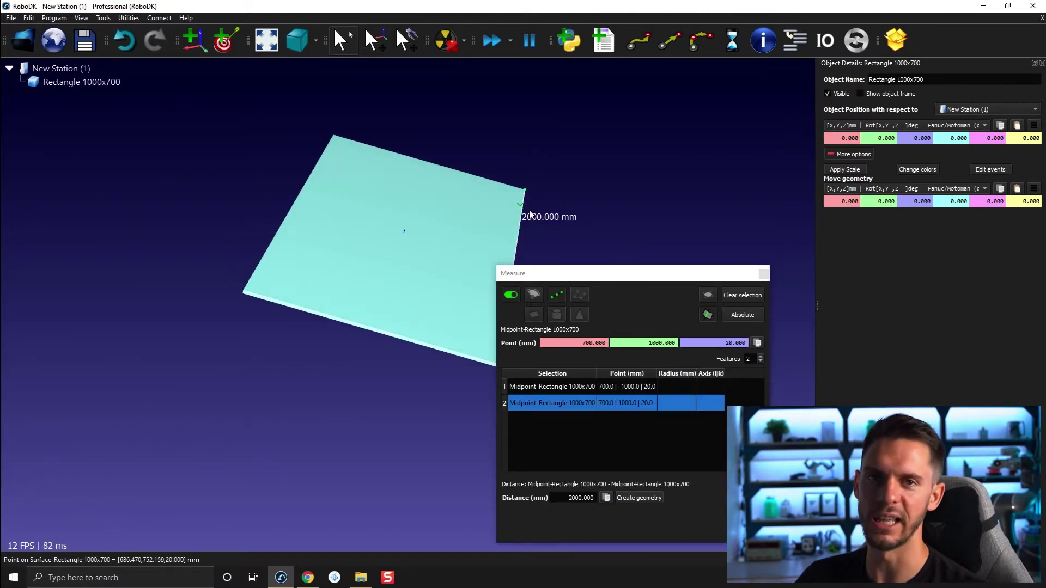
Close the Measure dialog and select the doubled Rectangle 1000x700 plate.
click(764, 274)
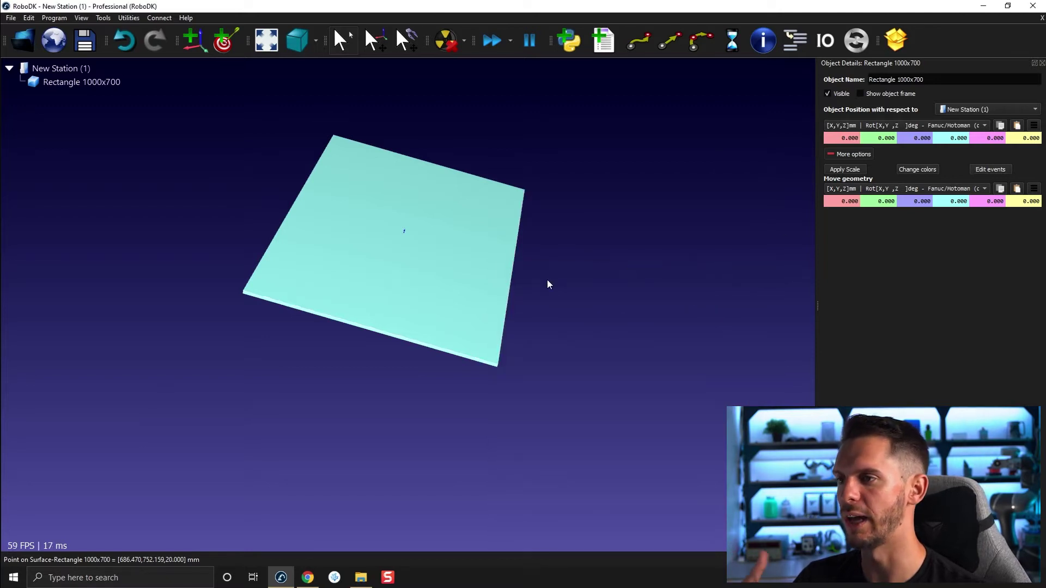
mouse_move(546, 280)
mouse_down()
mouse_move(483, 259)
mouse_move(520, 250)
mouse_move(473, 229)
mouse_up()
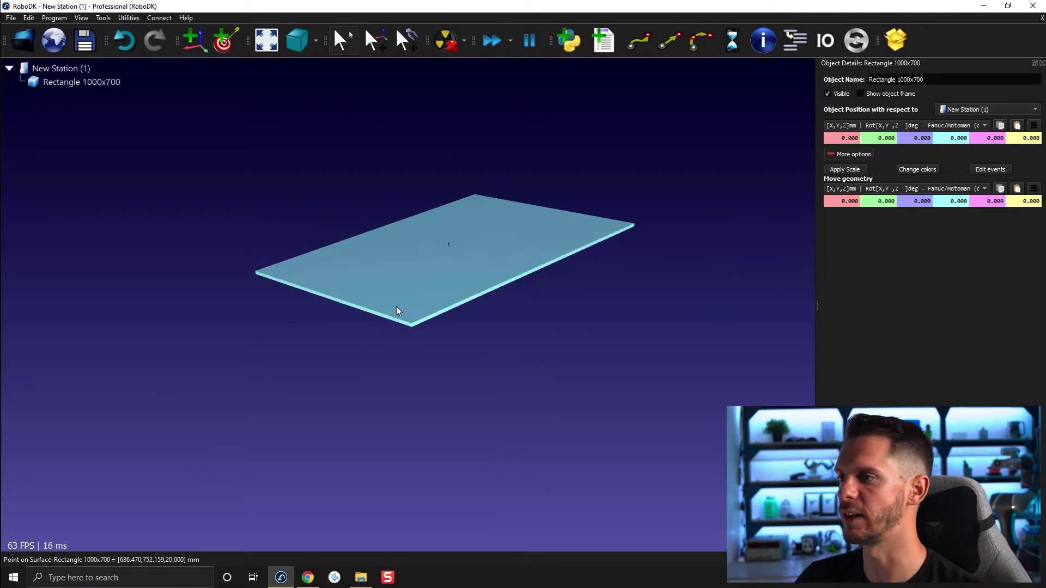
click(348, 290)
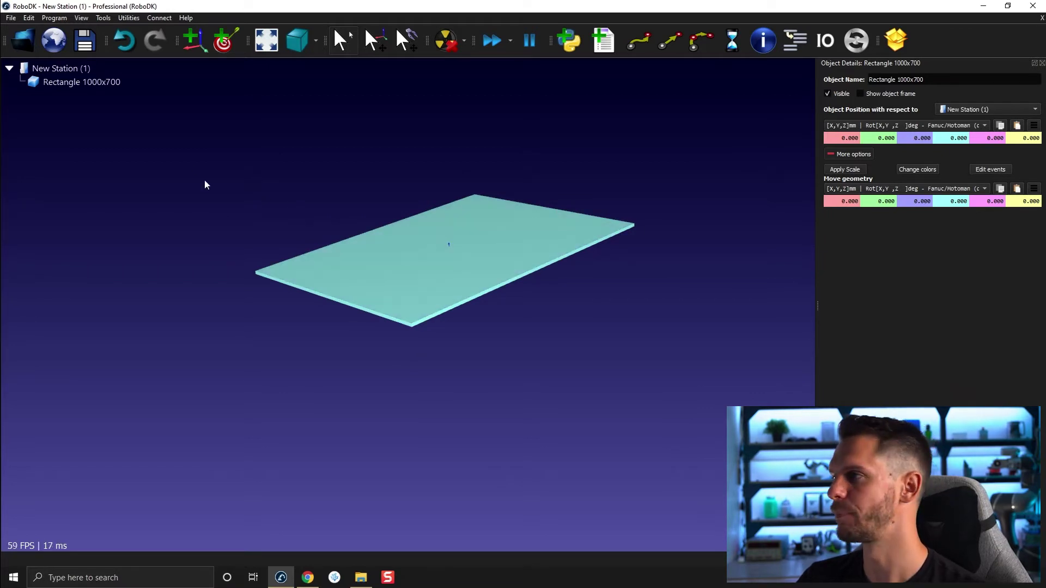
click(101, 18)
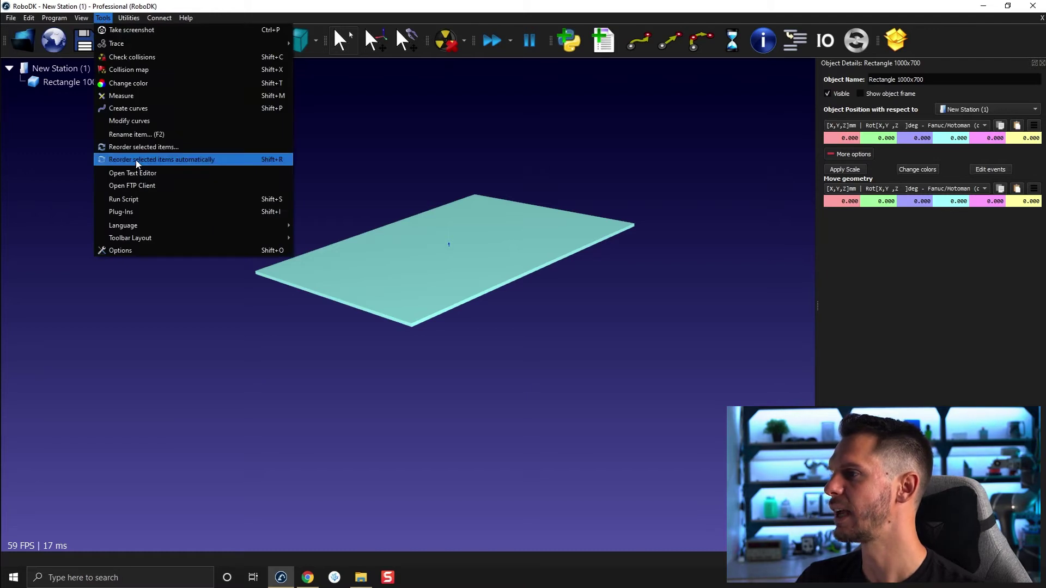
Choose Run Script and select the ScaleXYZ script from the list.
click(147, 203)
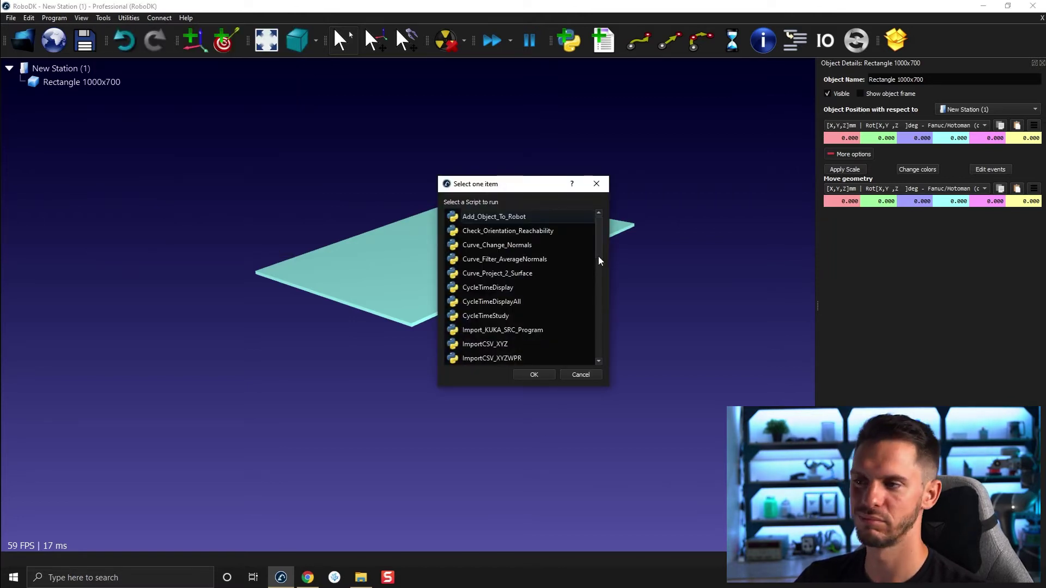
scroll(588, 243, down, 2)
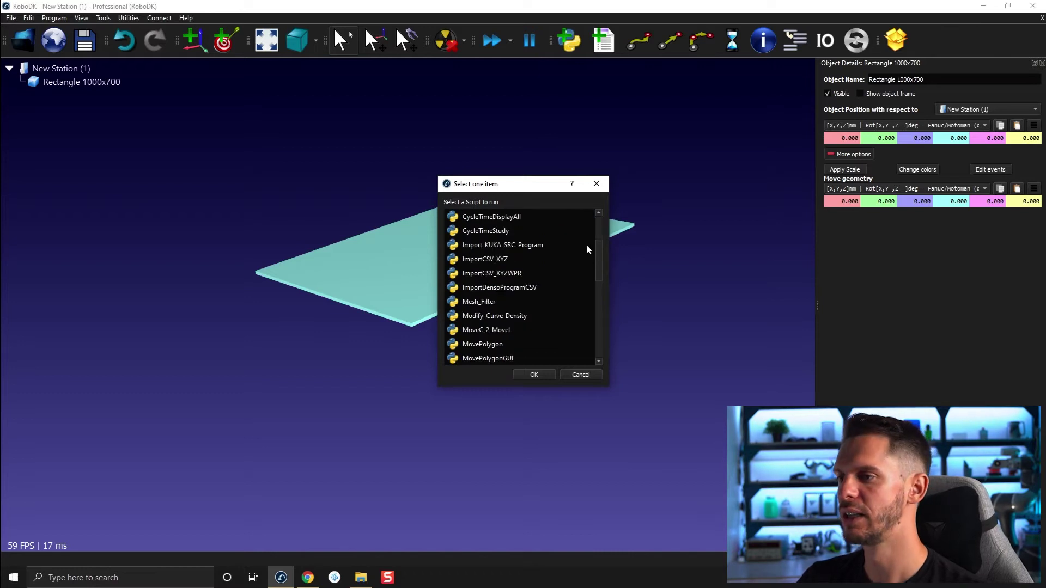
scroll(586, 244, down, 2)
scroll(586, 244, down, 3)
click(478, 318)
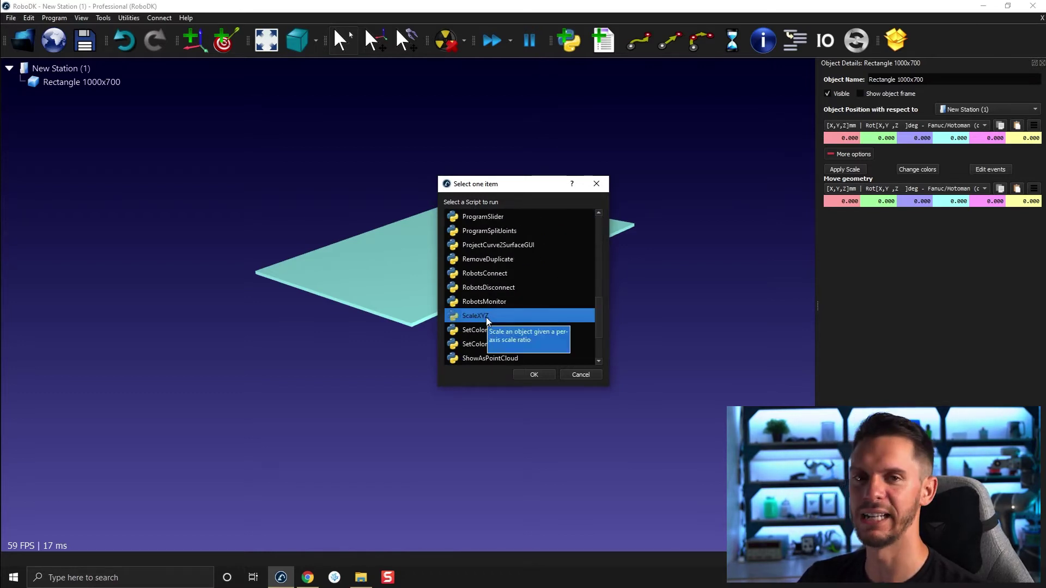
Run ScaleXYZ on Rectangle 1000x700, reaching its per-axis scale prompt defaulting to [1, 1, 1].
click(534, 375)
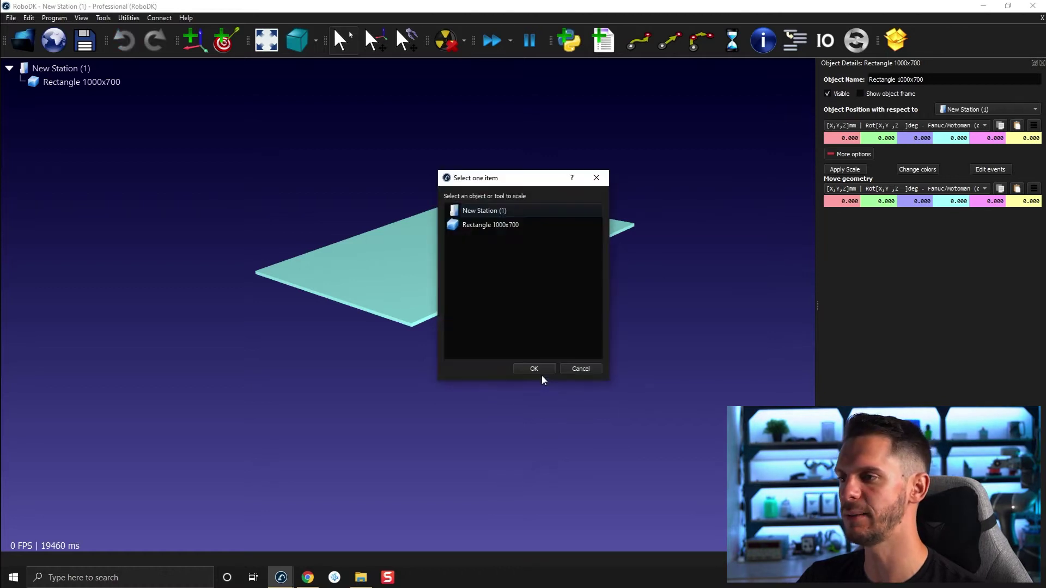
click(511, 231)
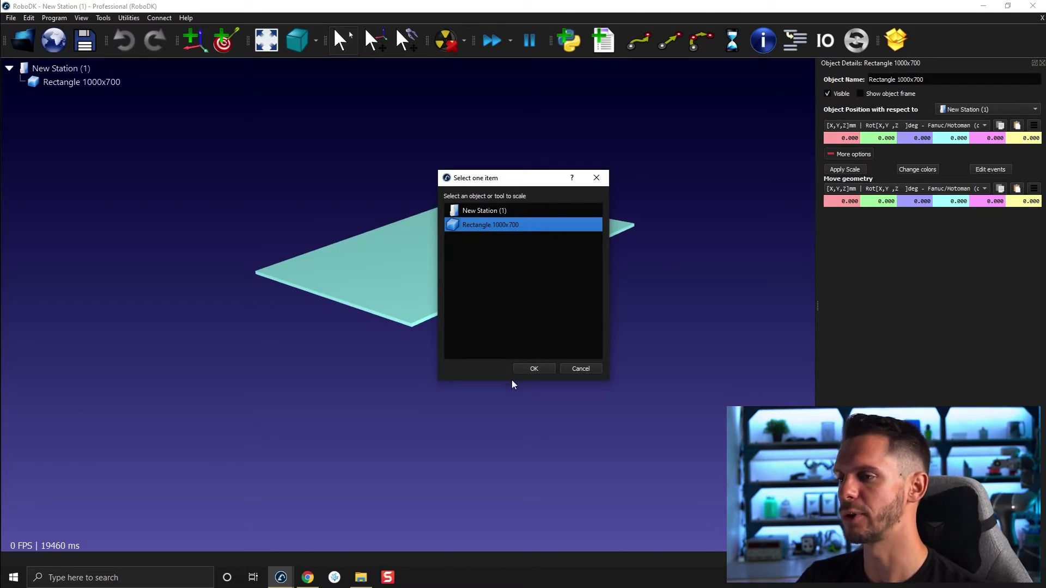
click(534, 369)
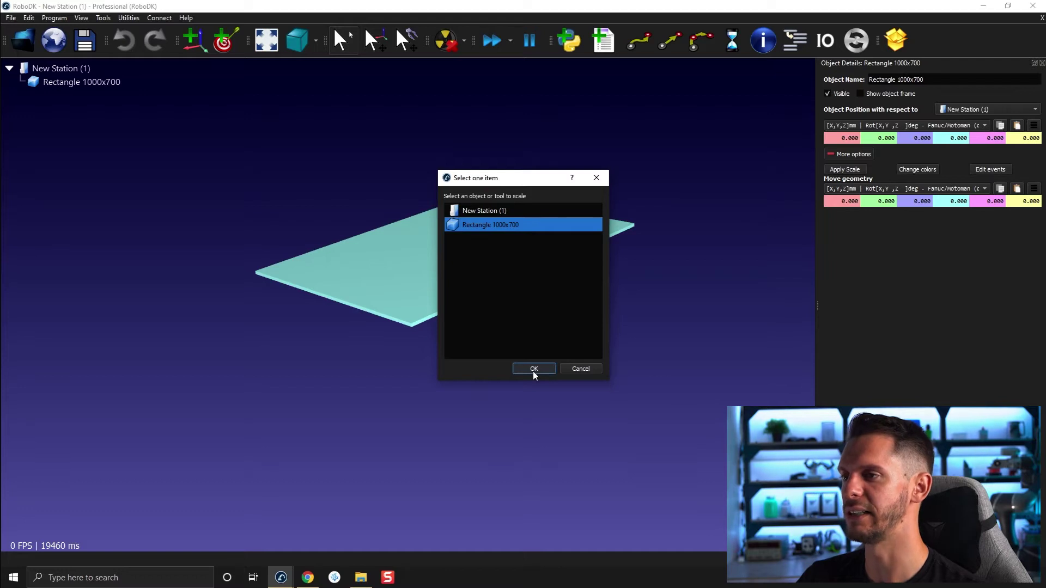
click(533, 371)
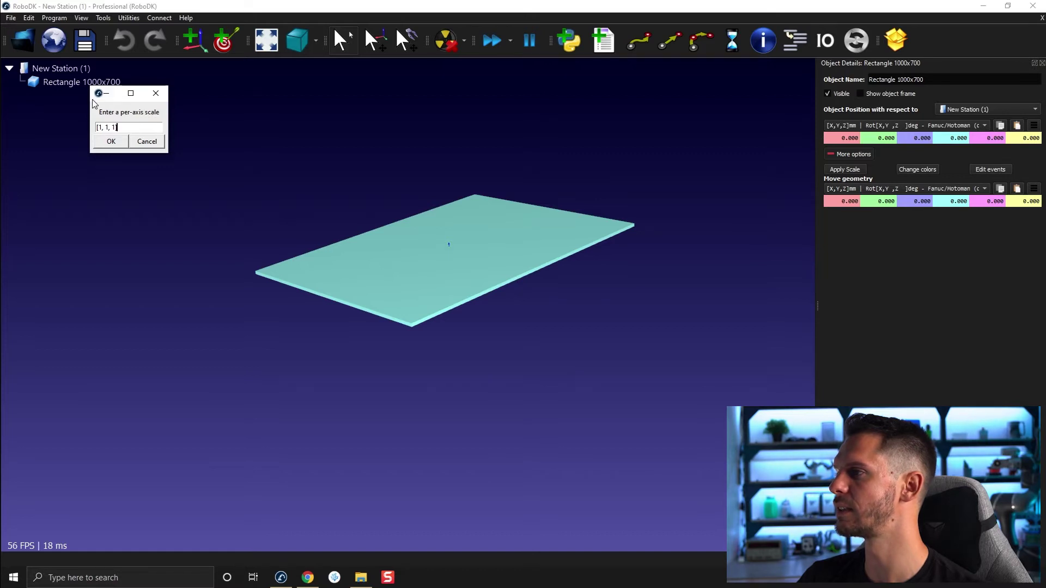
Move the per-axis scale prompt aside and set the X scale factor to 1.
mouse_move(94, 103)
mouse_down()
mouse_move(420, 111)
mouse_move(463, 123)
mouse_up()
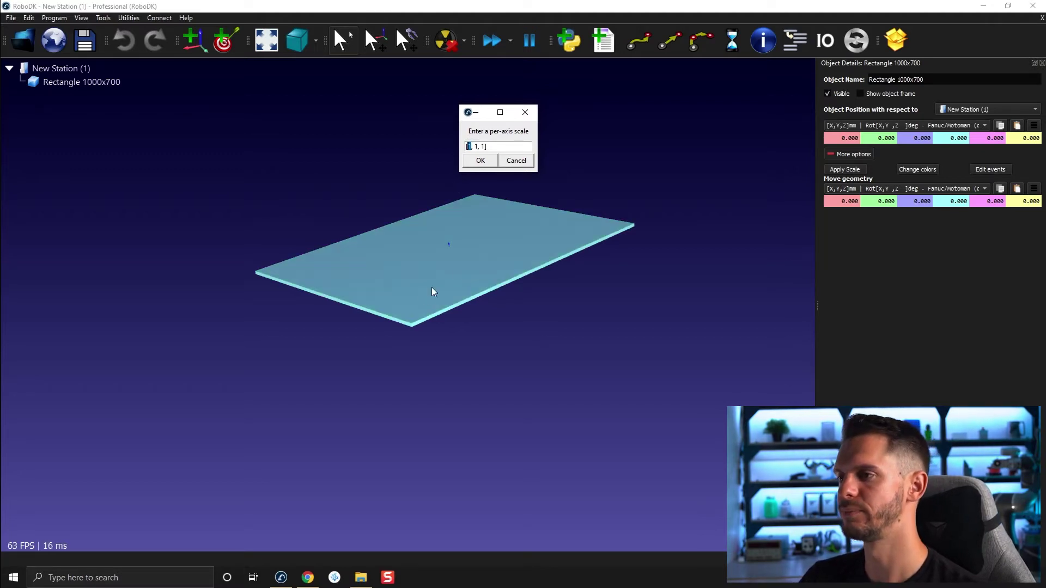
text(0)
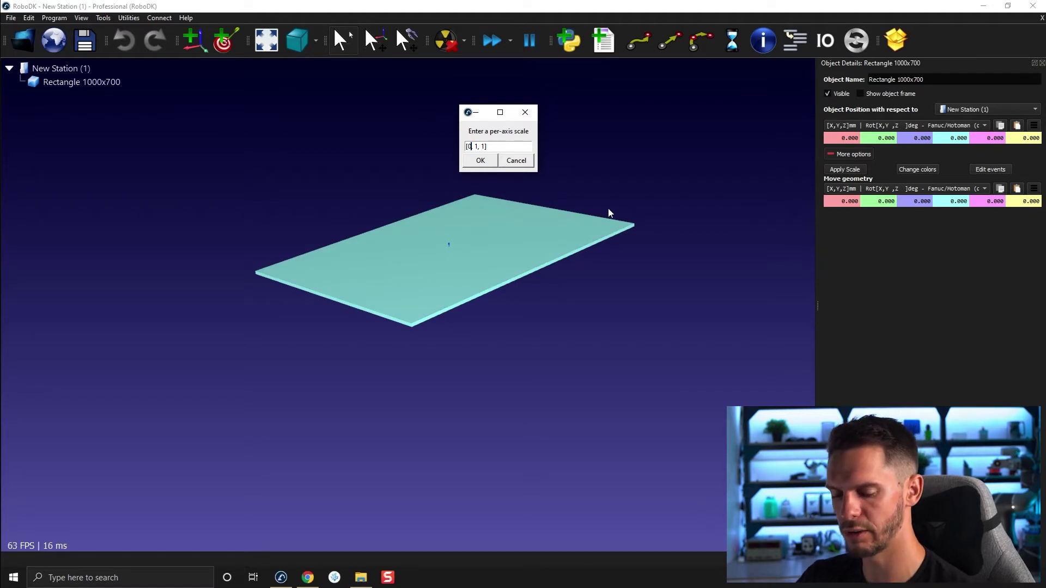
text(.5)
mouse_move(487, 289)
mouse_down()
mouse_move(454, 293)
mouse_move(506, 312)
mouse_move(411, 226)
mouse_move(423, 230)
mouse_up()
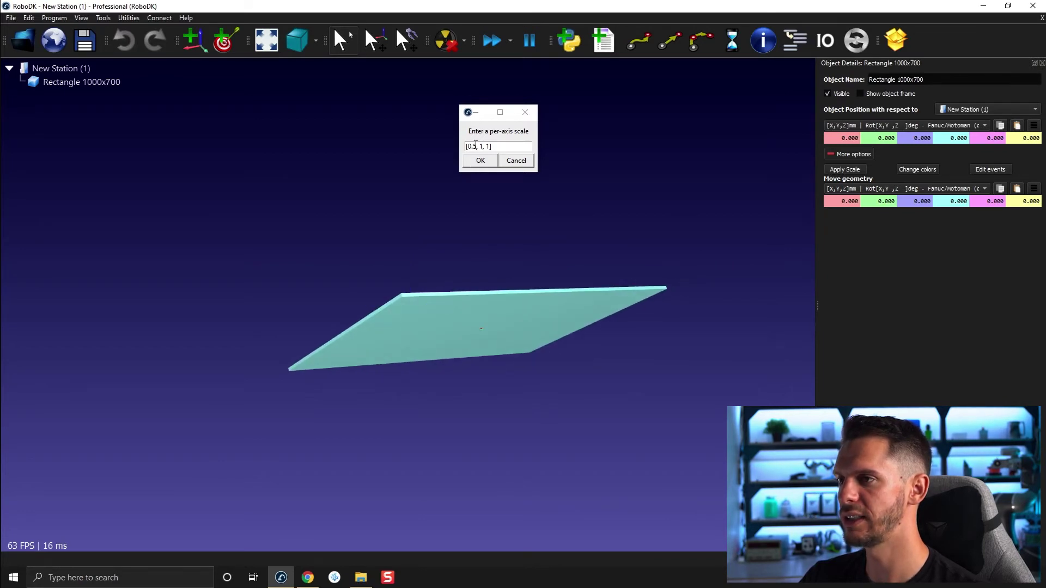
drag(476, 145, 466, 145)
text(1)
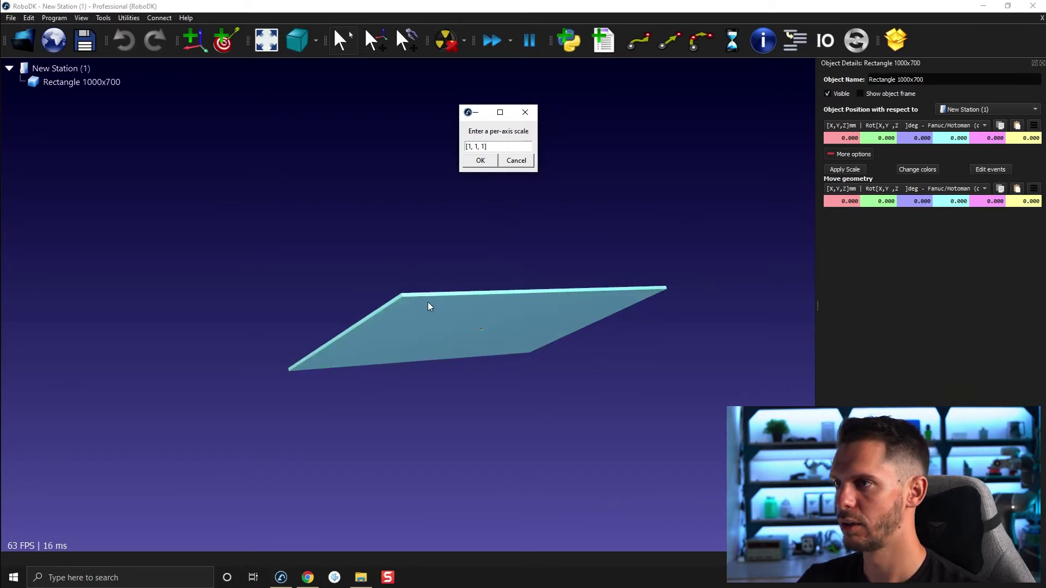
drag(427, 306, 502, 376)
drag(206, 315, 252, 297)
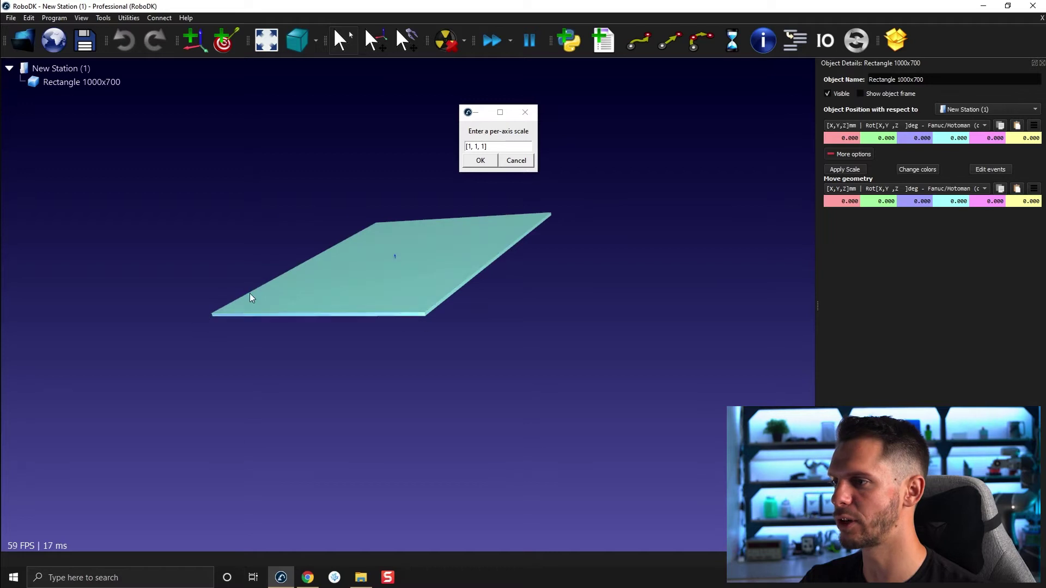
drag(316, 297, 393, 300)
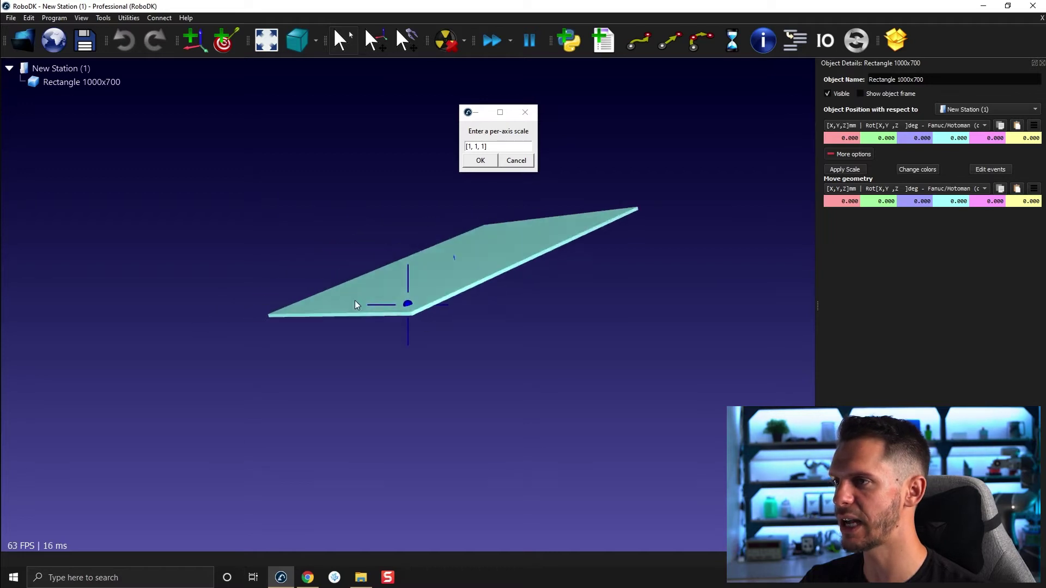
Set the Y factor to 0.5 and Z to 10, then apply the scale to the plate.
click(477, 144)
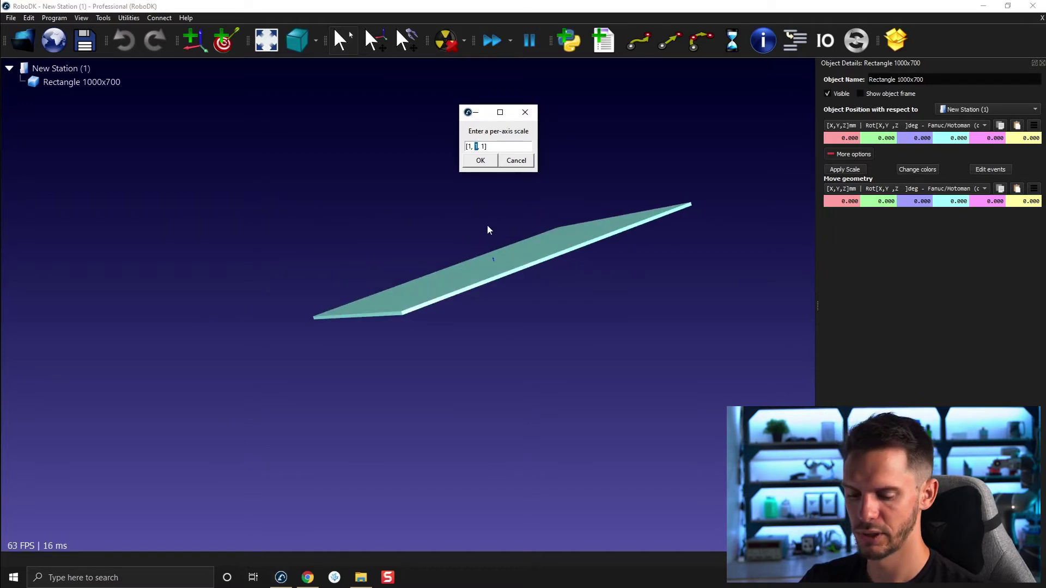
text(0.5)
mouse_move(505, 306)
mouse_down()
mouse_move(404, 208)
mouse_move(438, 243)
mouse_move(599, 326)
mouse_up()
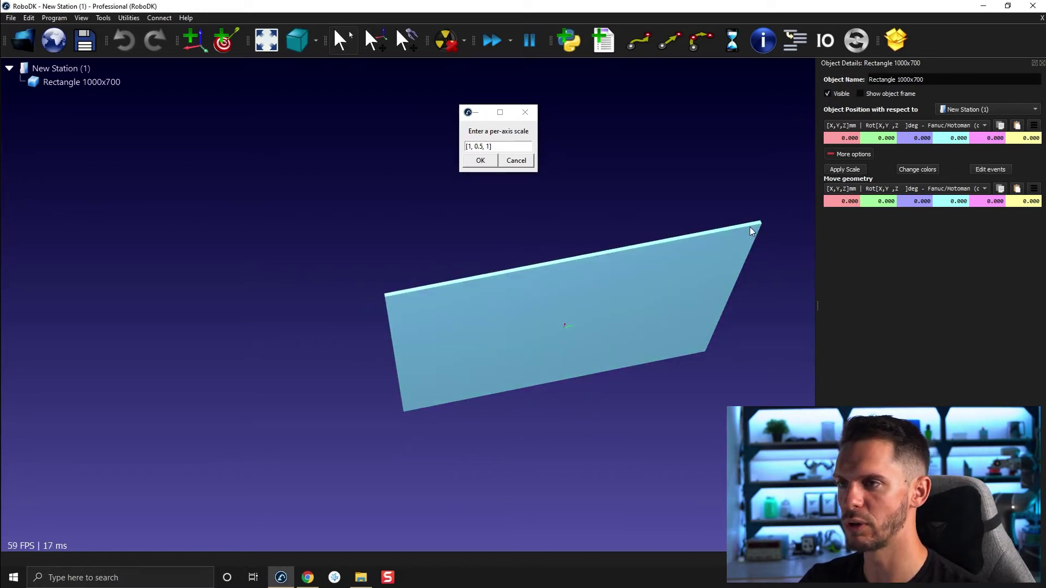
mouse_move(414, 281)
mouse_down()
mouse_move(551, 488)
mouse_move(573, 386)
mouse_move(504, 386)
mouse_up()
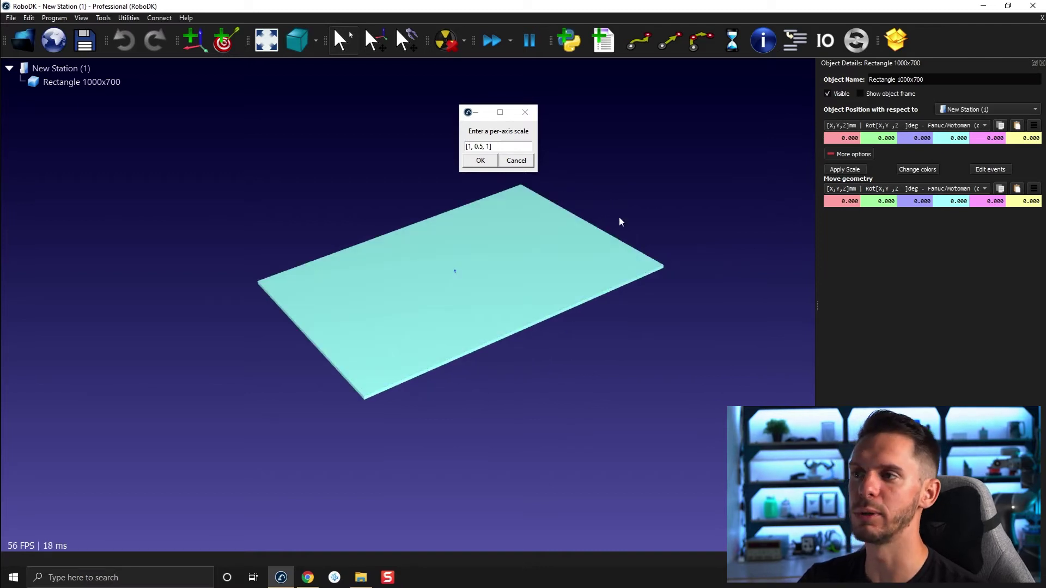
double_click(489, 147)
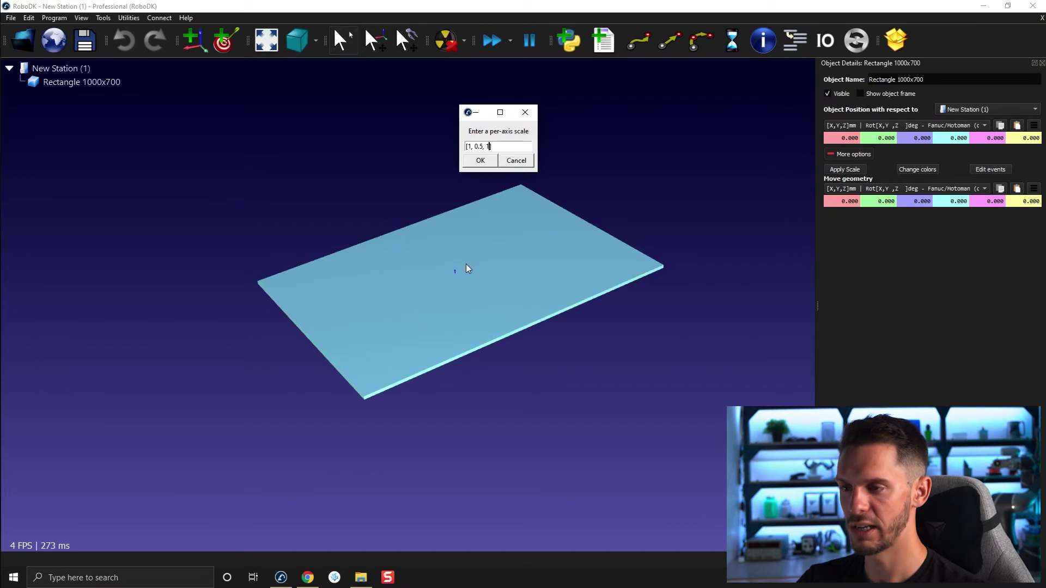
text(10)
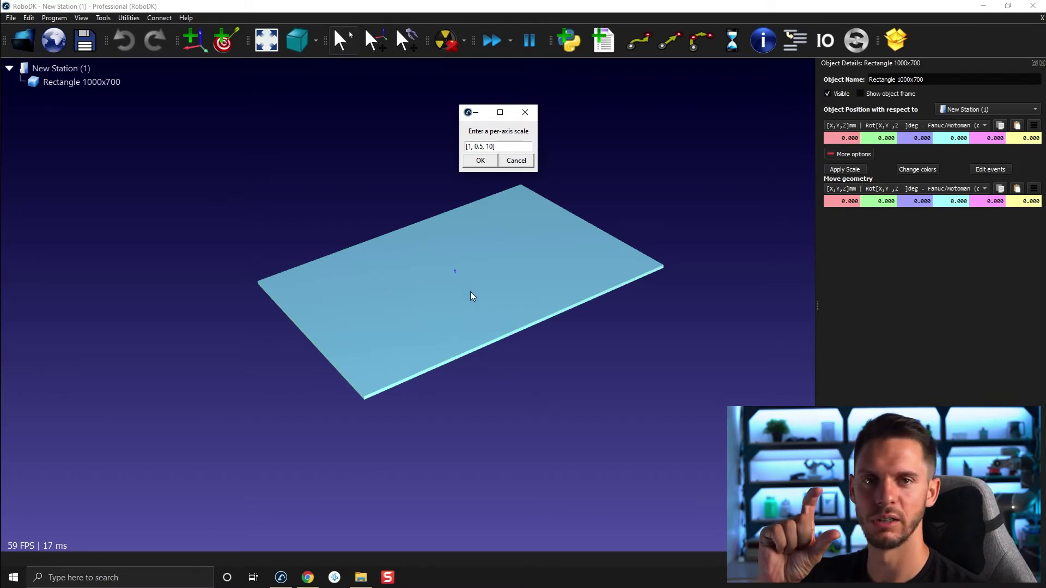
click(479, 160)
mouse_move(502, 367)
mouse_down()
mouse_move(607, 209)
mouse_move(548, 253)
mouse_move(537, 240)
mouse_move(592, 271)
mouse_move(567, 236)
mouse_move(458, 303)
mouse_move(469, 326)
mouse_move(472, 291)
mouse_up()
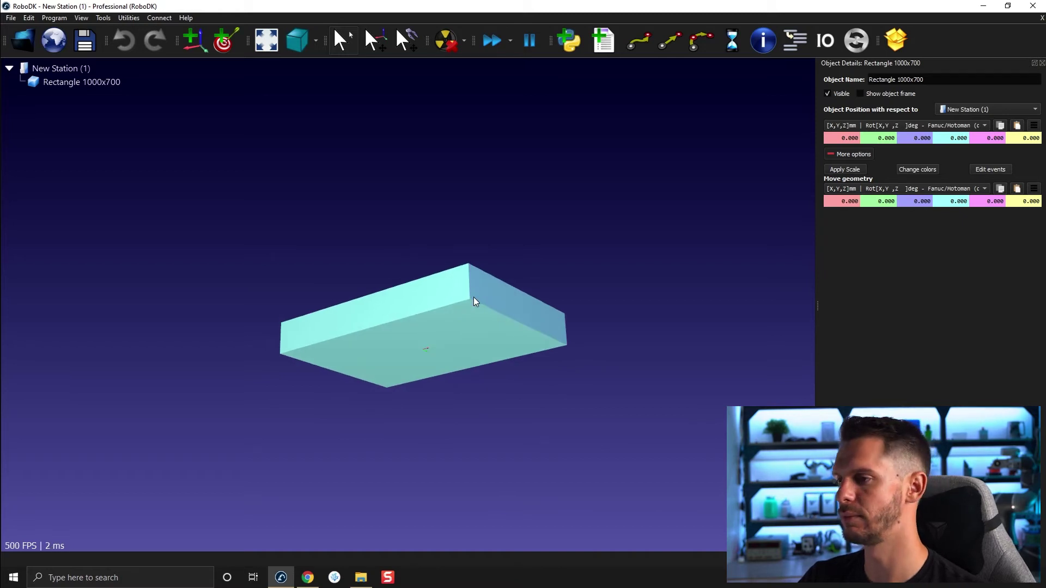
Orbit the view to look at the Rectangle 1000x700 block from above.
mouse_move(502, 309)
mouse_down()
mouse_move(495, 424)
mouse_move(477, 333)
mouse_up()
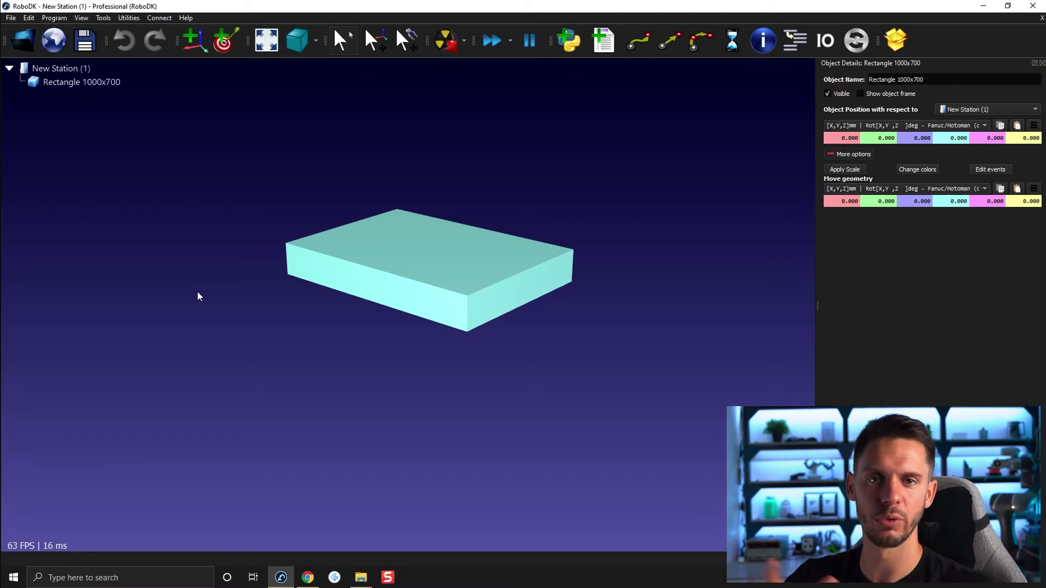
Delete Rectangle 1000x700 and import Ref_Box_IN.sld from the 05D - Scale Objects folder.
click(77, 83)
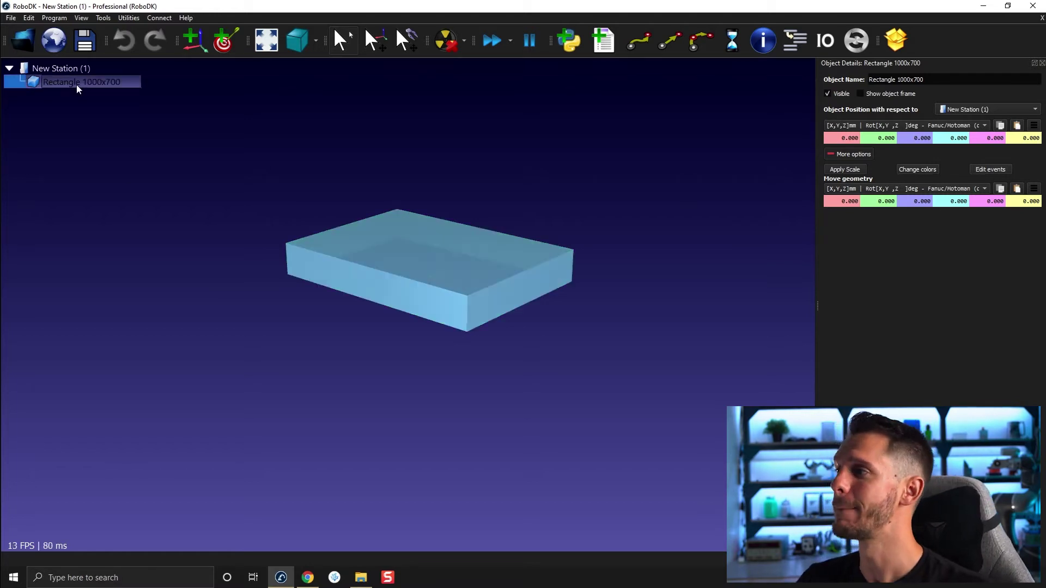
key(Delete)
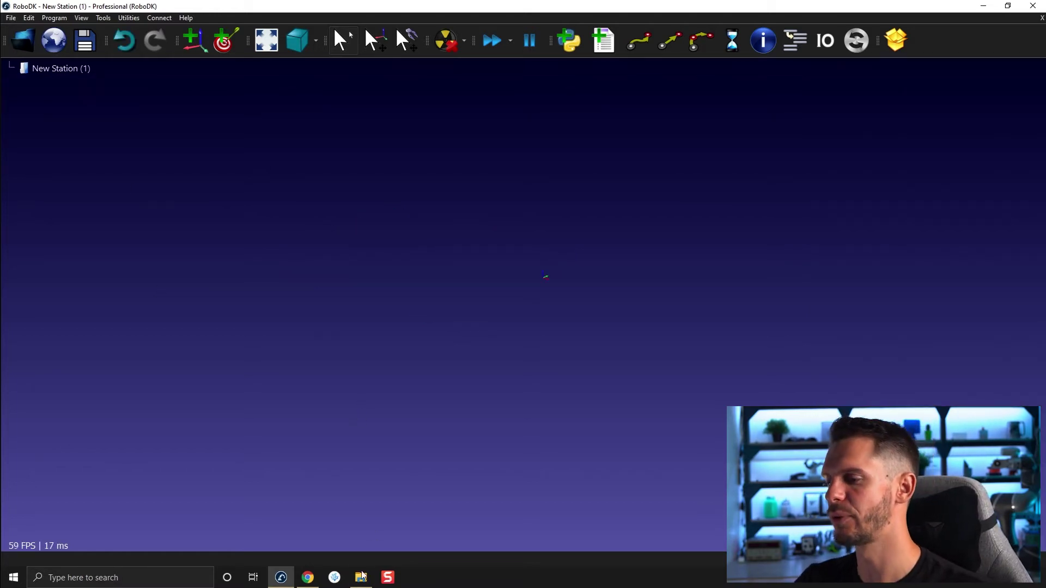
click(361, 577)
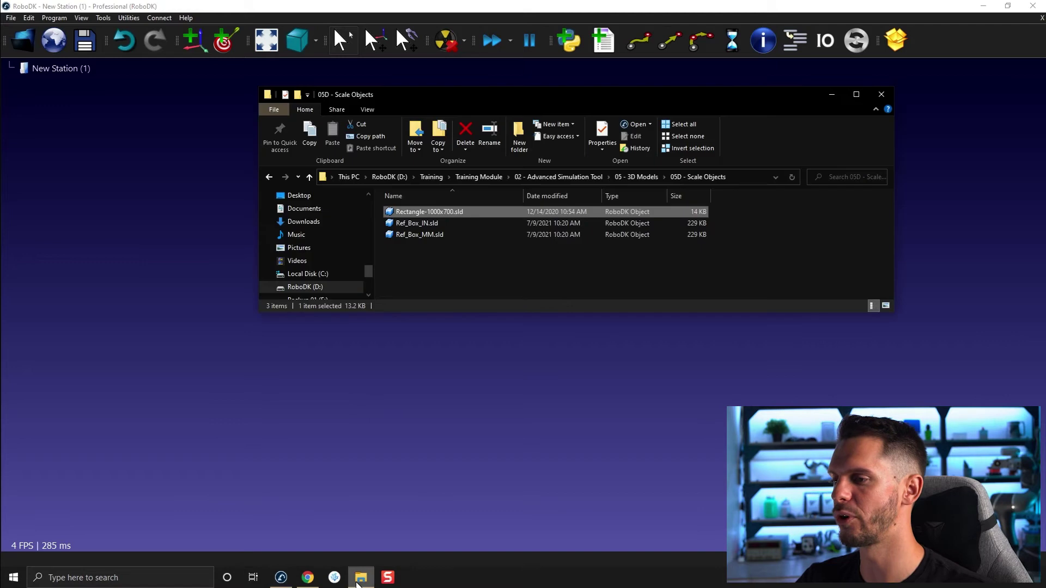
click(455, 270)
click(404, 224)
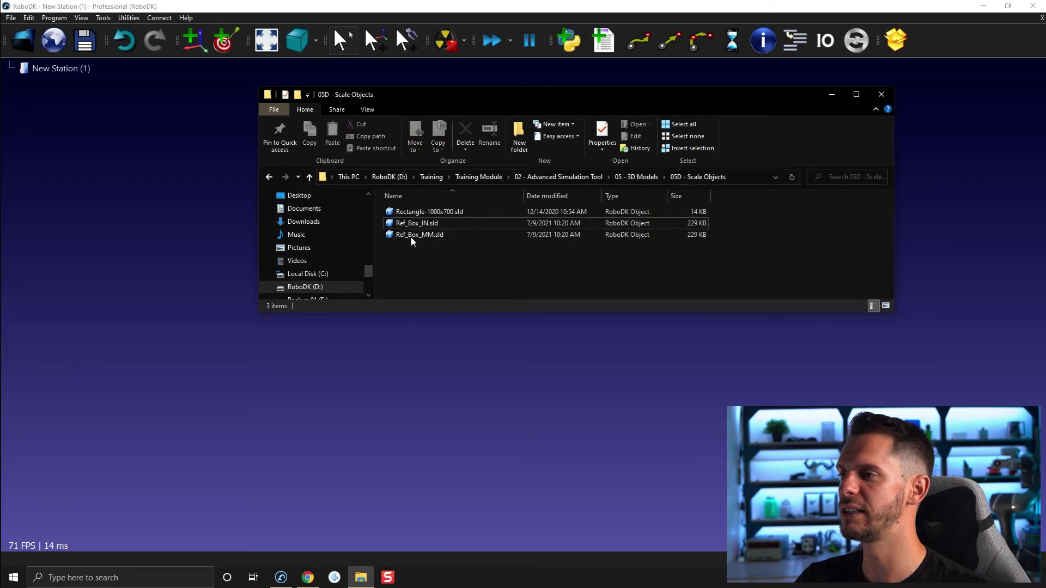
drag(412, 225, 531, 439)
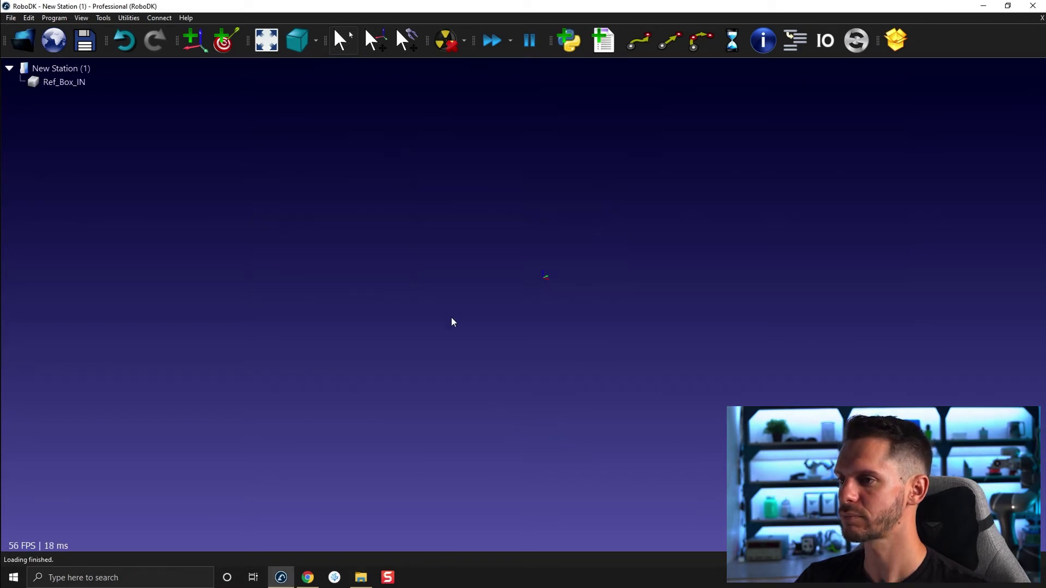
right_click(40, 86)
key(Escape)
Zoom and orbit the view to locate the tiny Ref_Box_IN at its frame origin.
click(535, 288)
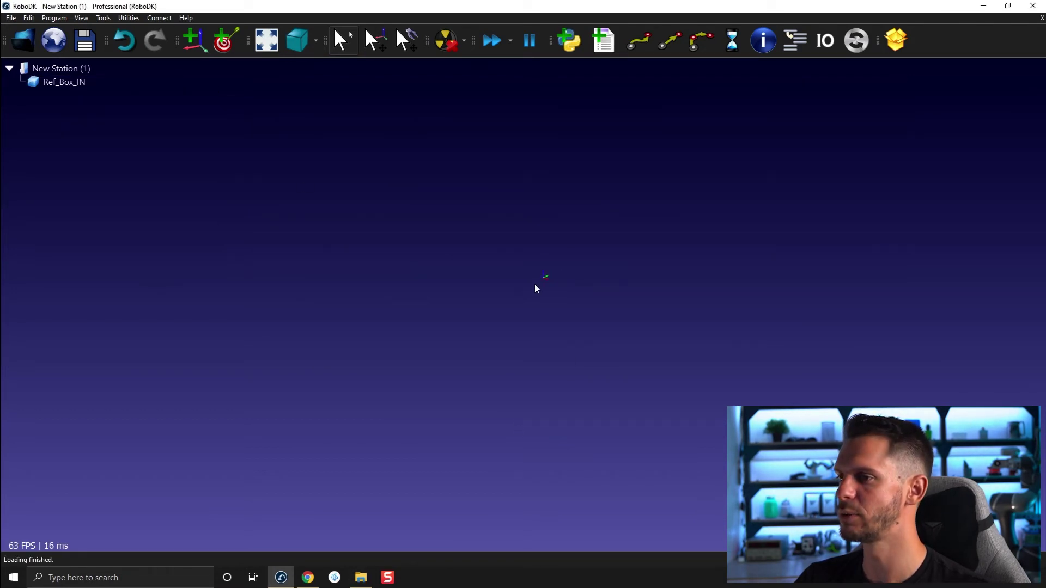
scroll(490, 275, up, 5)
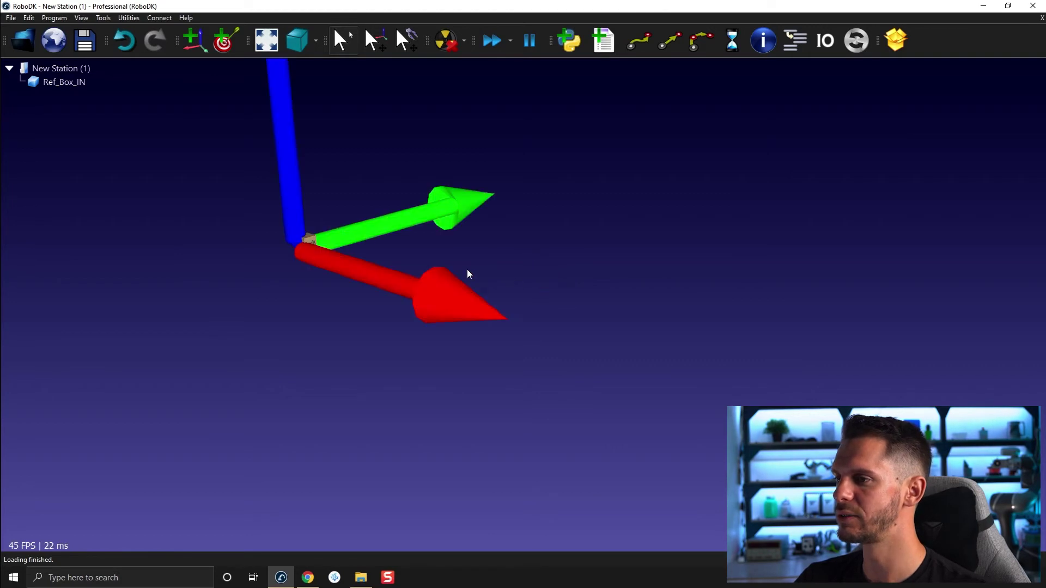
scroll(441, 272, up, 1)
drag(420, 280, 430, 365)
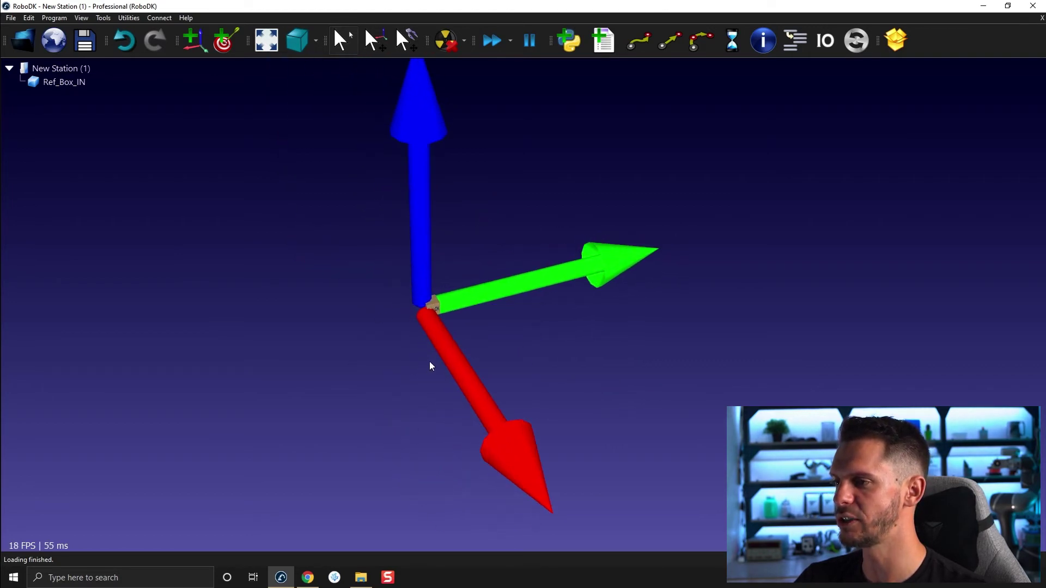
scroll(421, 306, up, 2)
scroll(431, 305, up, 2)
scroll(444, 304, up, 3)
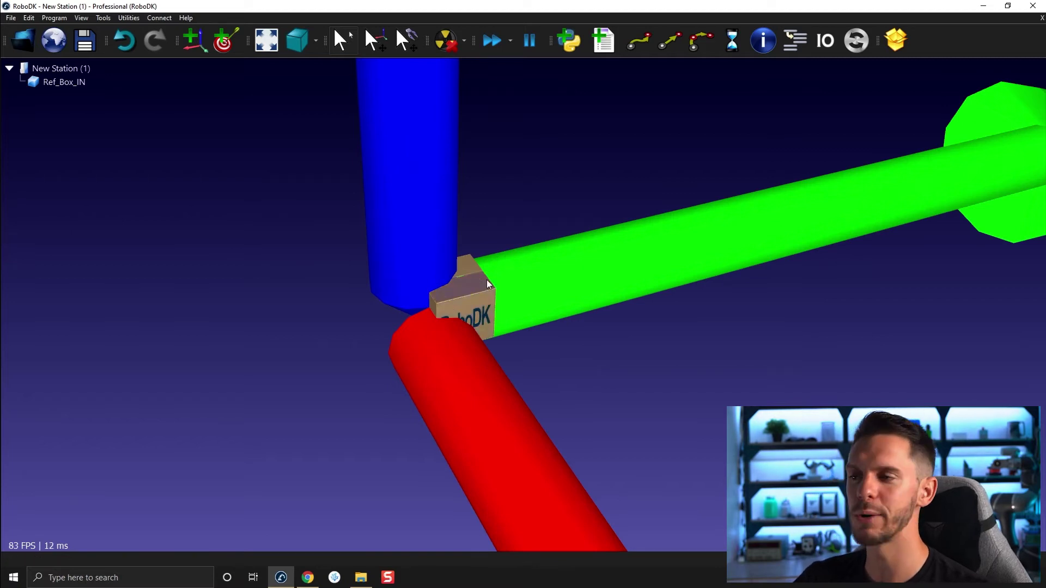
scroll(488, 294, down, 2)
scroll(488, 295, down, 3)
scroll(489, 301, down, 2)
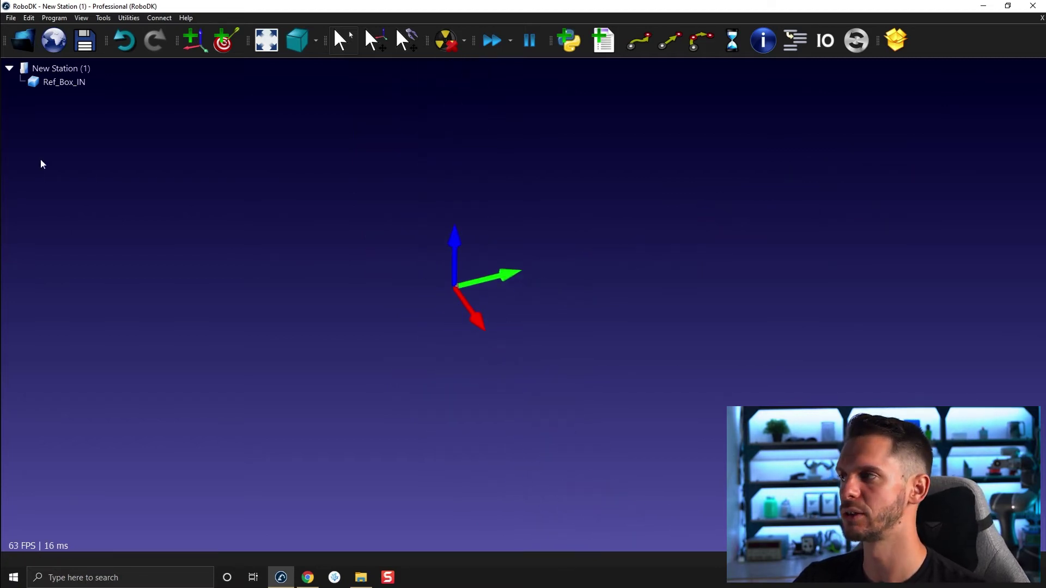
Apply a scale ratio to Ref_Box_IN through its More options so the box becomes visible.
click(54, 82)
double_click(54, 82)
click(848, 156)
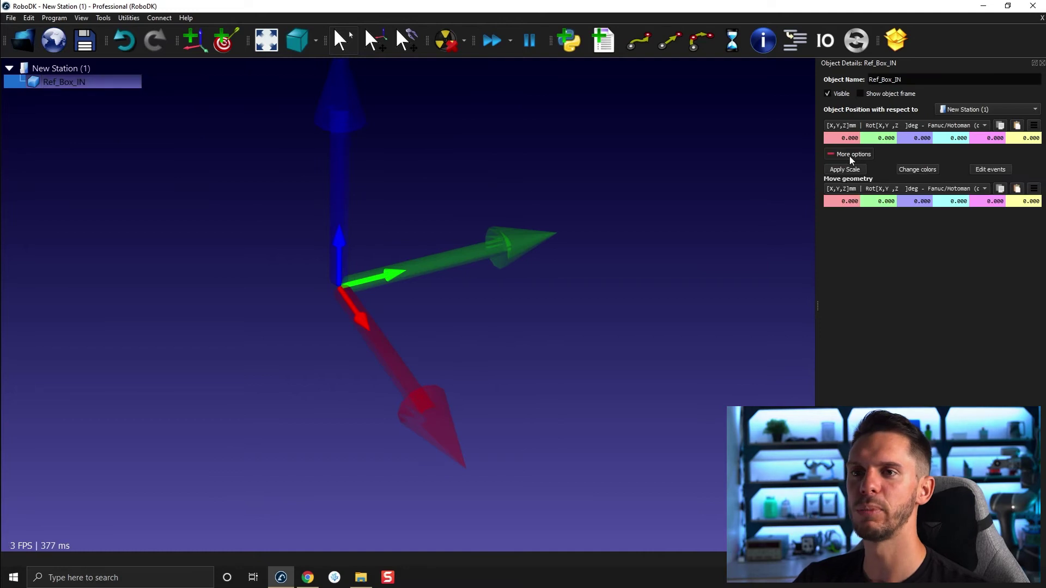
click(849, 170)
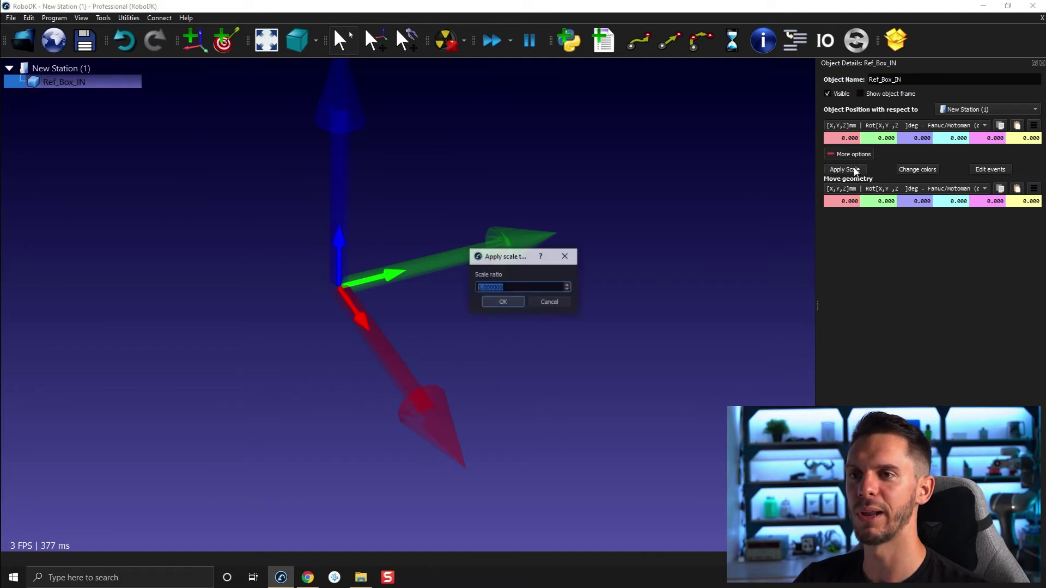
key(Return)
click(803, 198)
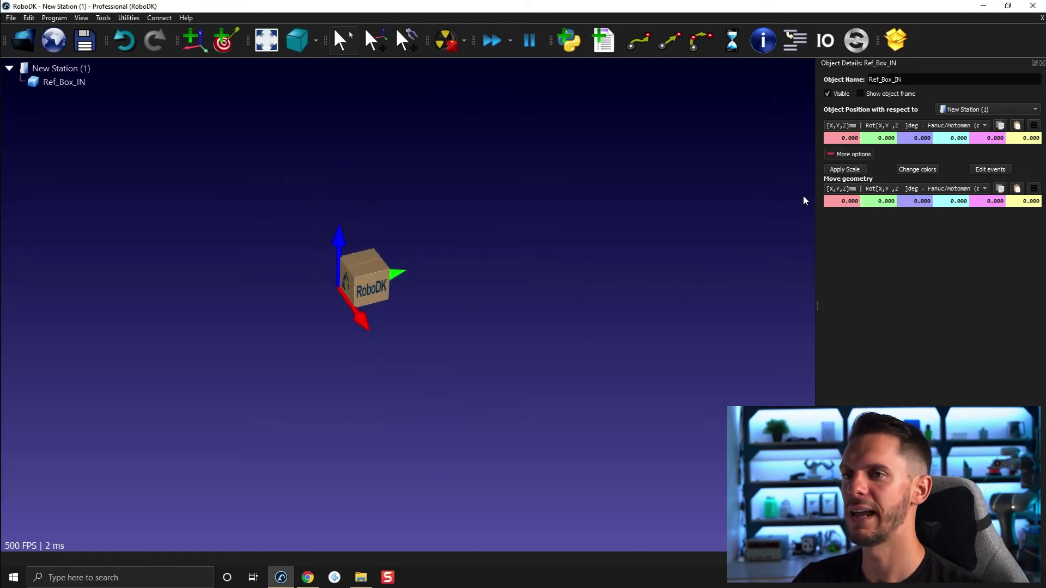
scroll(313, 264, up, 2)
mouse_move(312, 259)
mouse_down()
mouse_move(511, 257)
mouse_move(469, 233)
mouse_up()
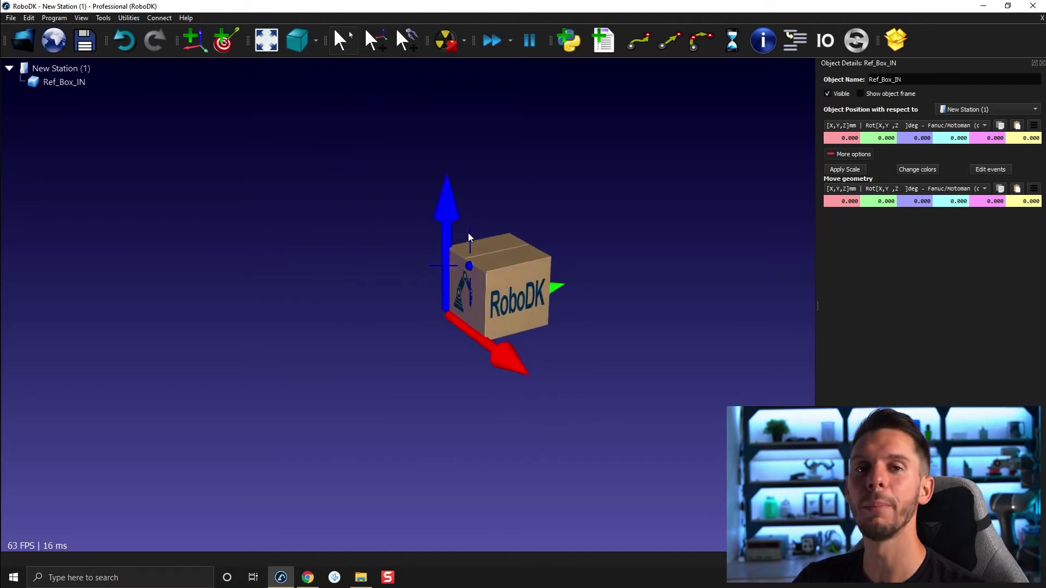
click(100, 22)
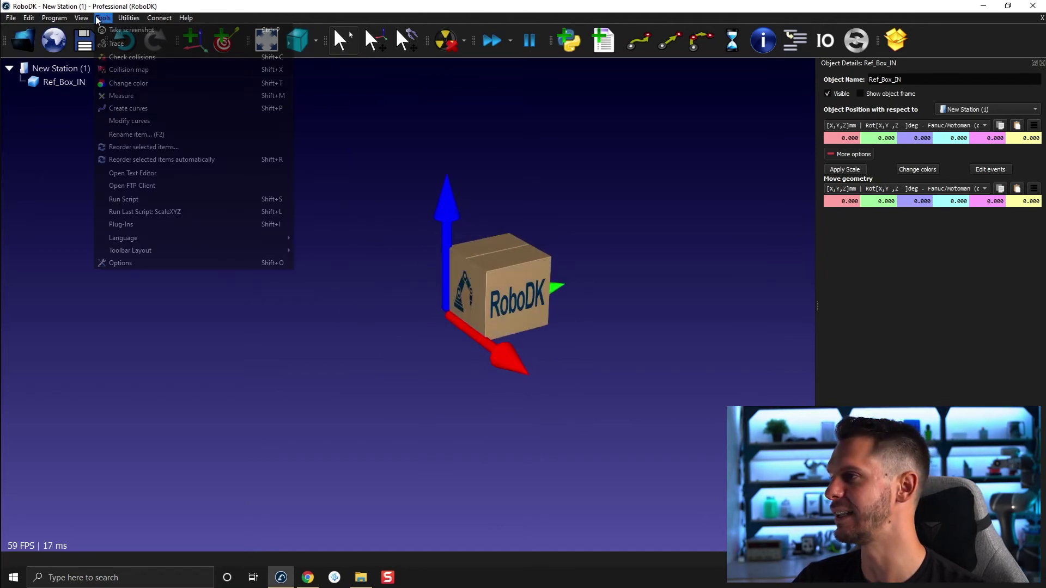
Measure plane-to-plane between two opposite faces of Ref_Box_IN, reading 25.400 mm.
click(132, 97)
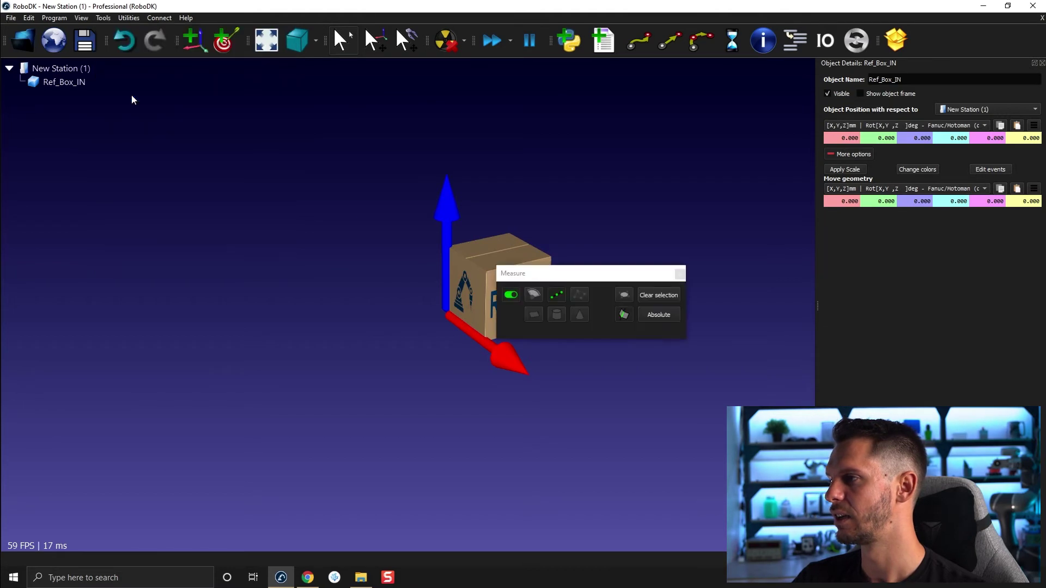
click(535, 314)
click(467, 311)
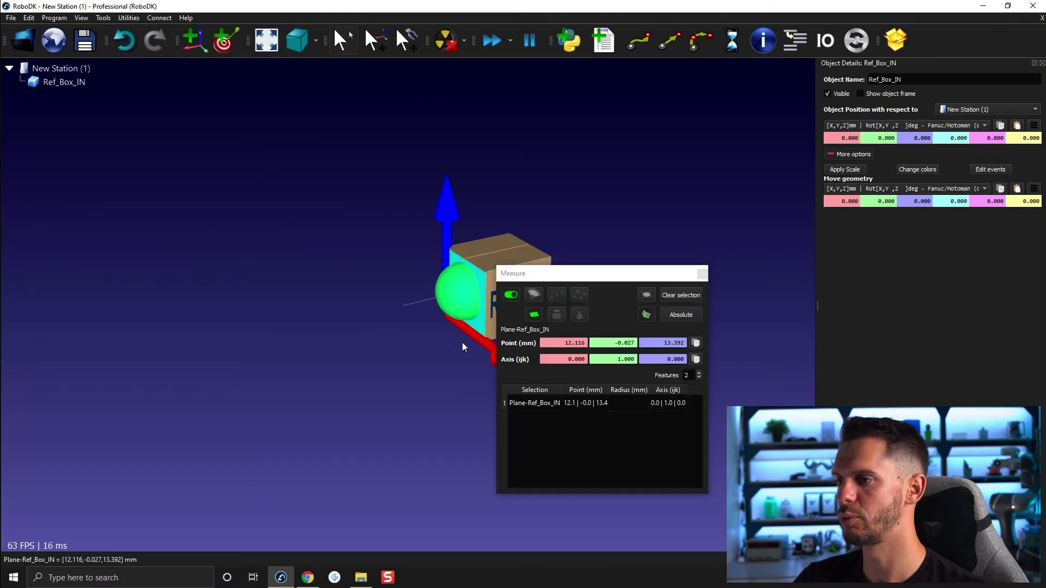
drag(462, 347, 424, 308)
click(426, 308)
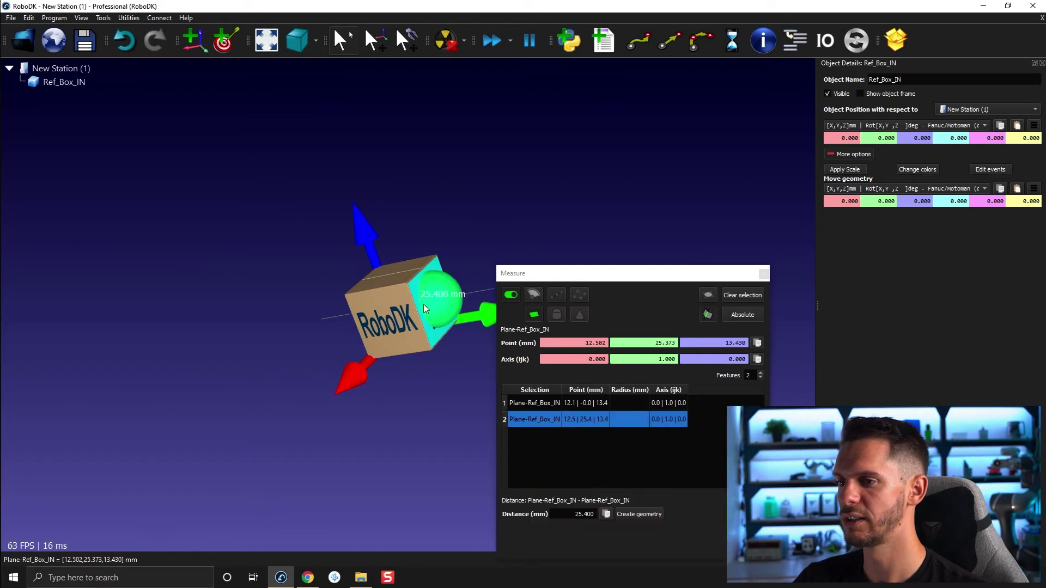
drag(626, 280, 582, 62)
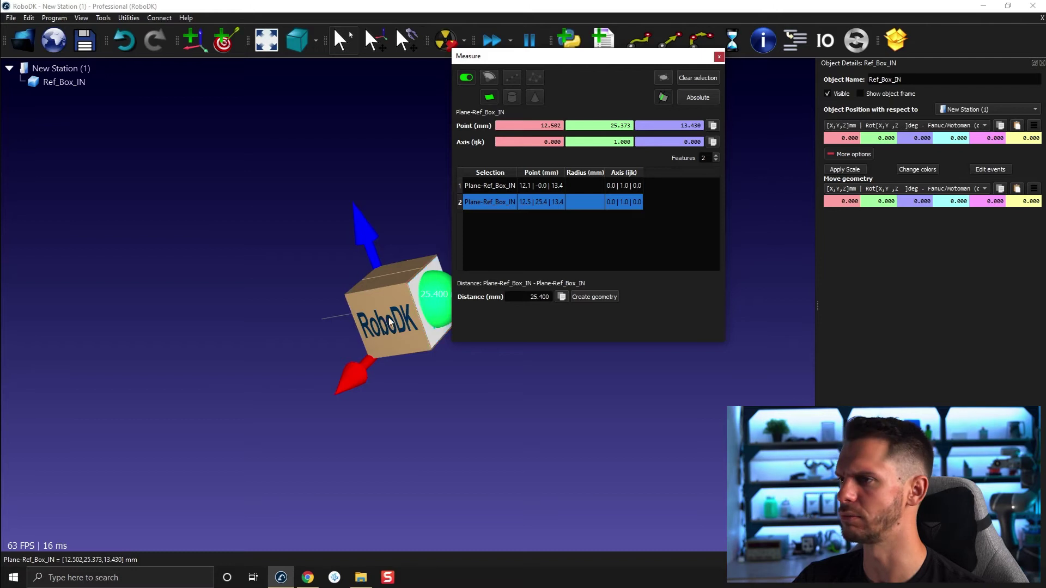
drag(308, 344, 501, 333)
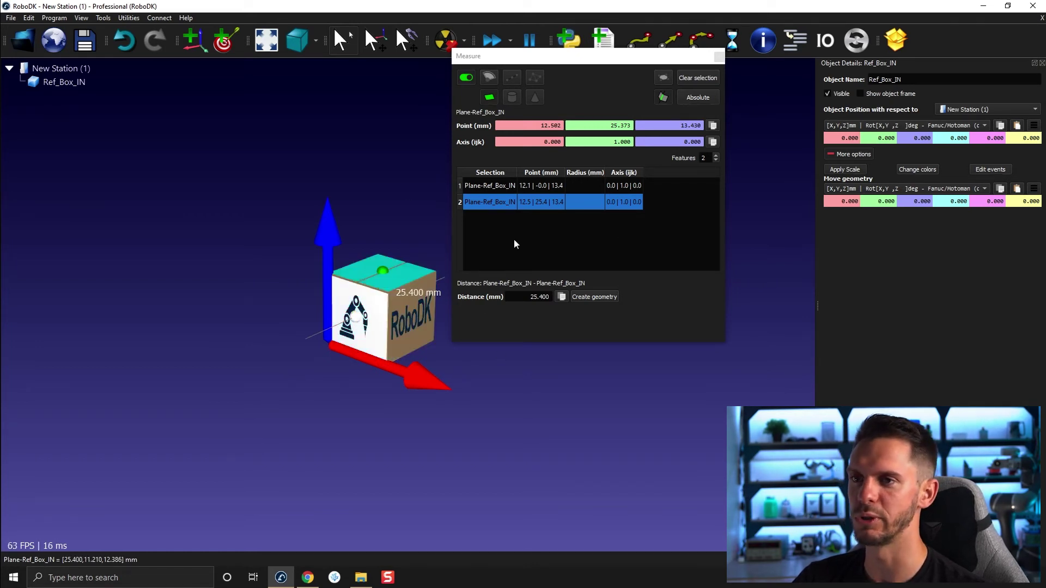
Scale Ref_Box_IN by a factor of 25.4.
click(833, 170)
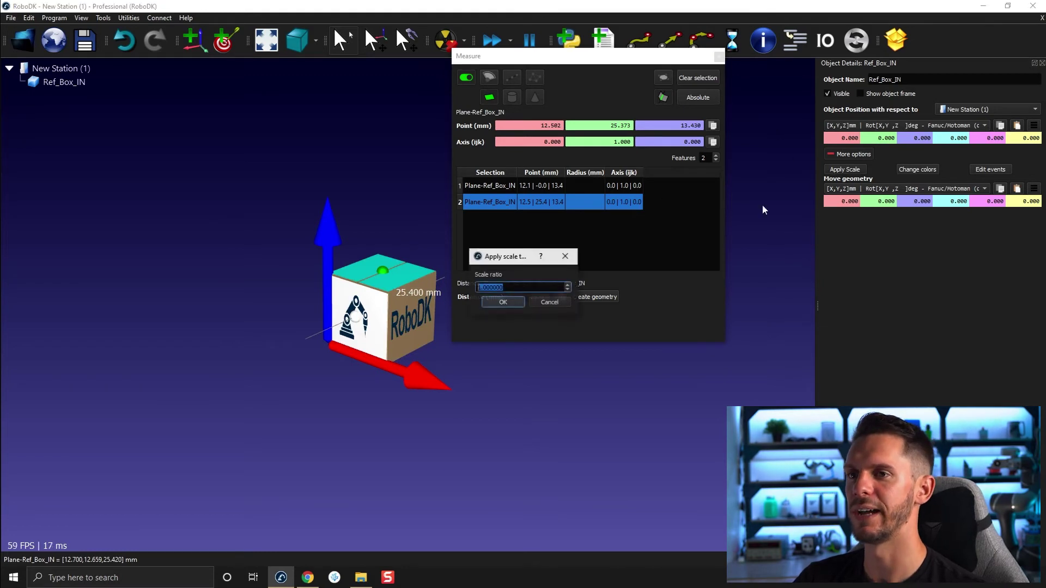
text(25.4)
click(501, 301)
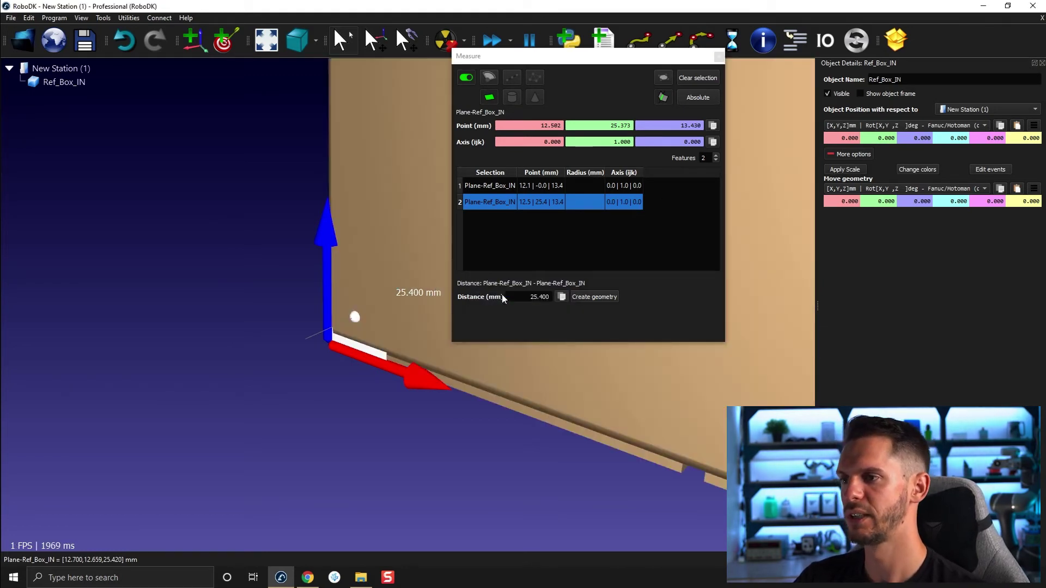
Measure two opposite faces of the enlarged box at 254.000 mm and inspect it from several sides.
click(336, 405)
mouse_move(366, 414)
mouse_down()
mouse_move(124, 373)
mouse_move(403, 464)
mouse_up()
click(501, 381)
mouse_move(458, 413)
mouse_down()
mouse_move(277, 385)
mouse_move(515, 420)
mouse_move(187, 402)
mouse_move(338, 497)
mouse_move(98, 284)
mouse_up()
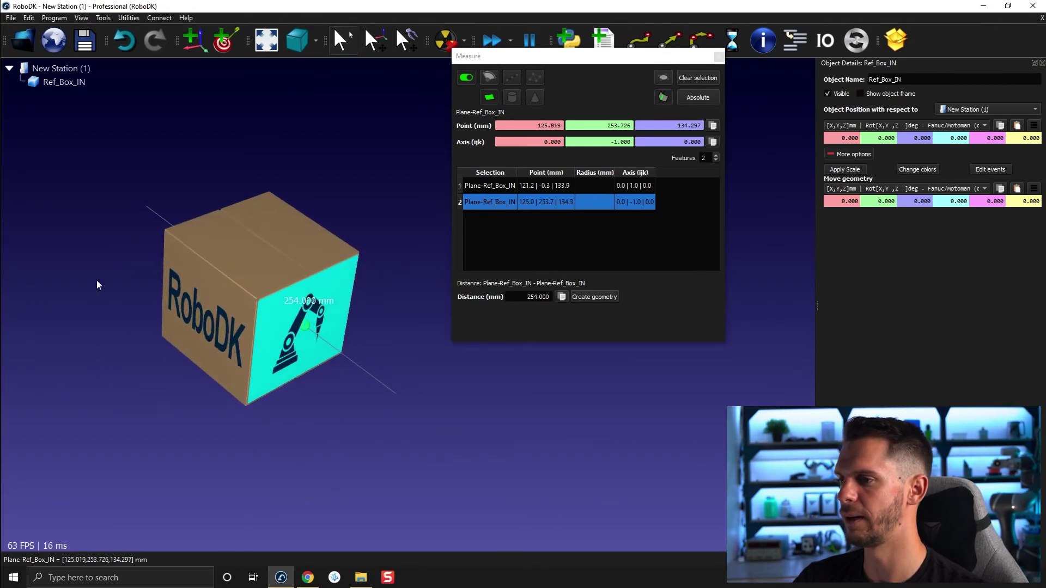
mouse_move(285, 388)
mouse_down()
mouse_move(361, 336)
mouse_move(498, 310)
mouse_up()
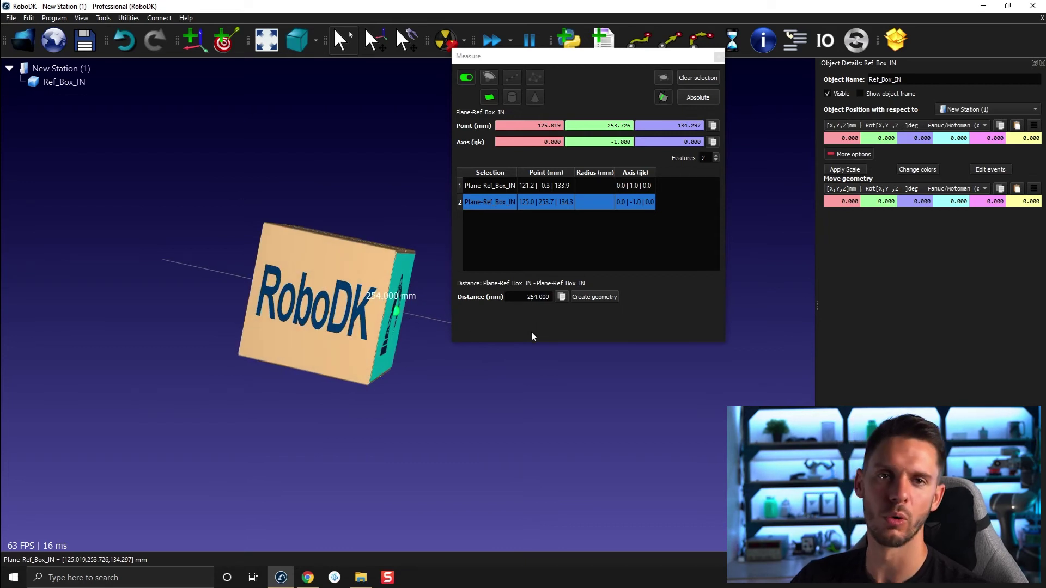
drag(400, 384, 308, 453)
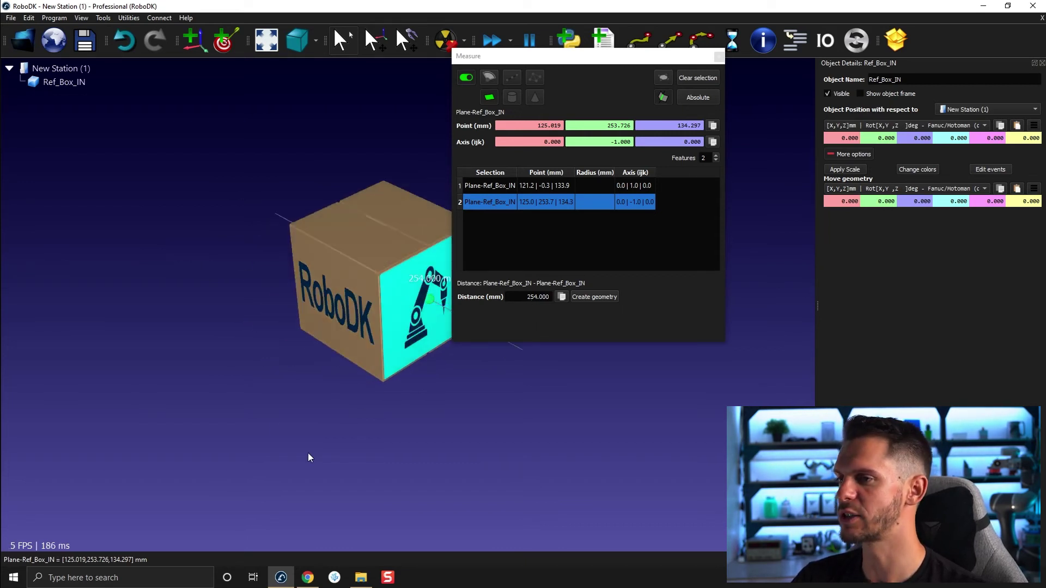
click(94, 83)
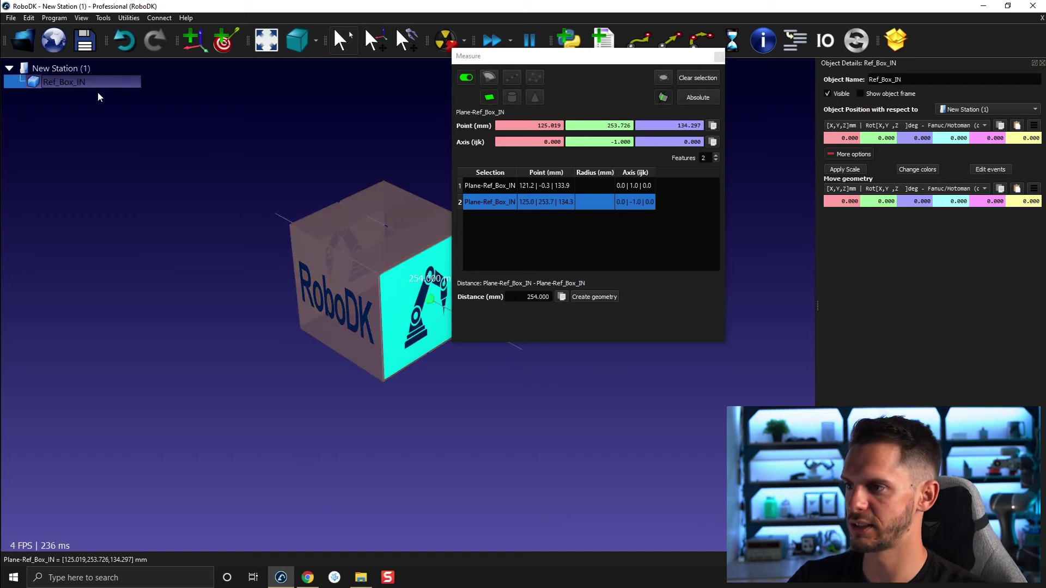
Delete Ref_Box_IN, close the measurement window, and import Ref_Box_MM.sld into the station.
key(Delete)
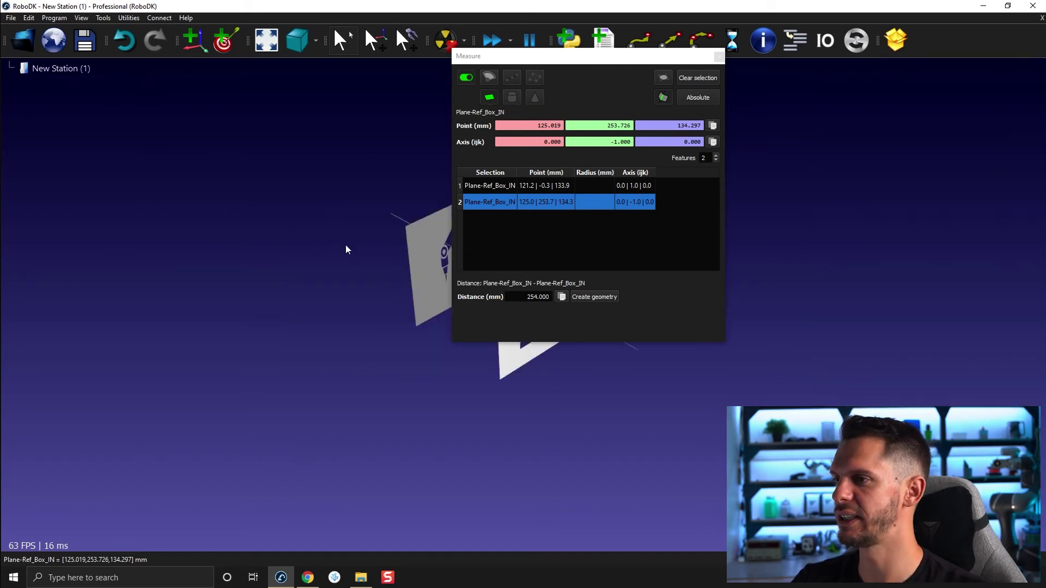
click(719, 56)
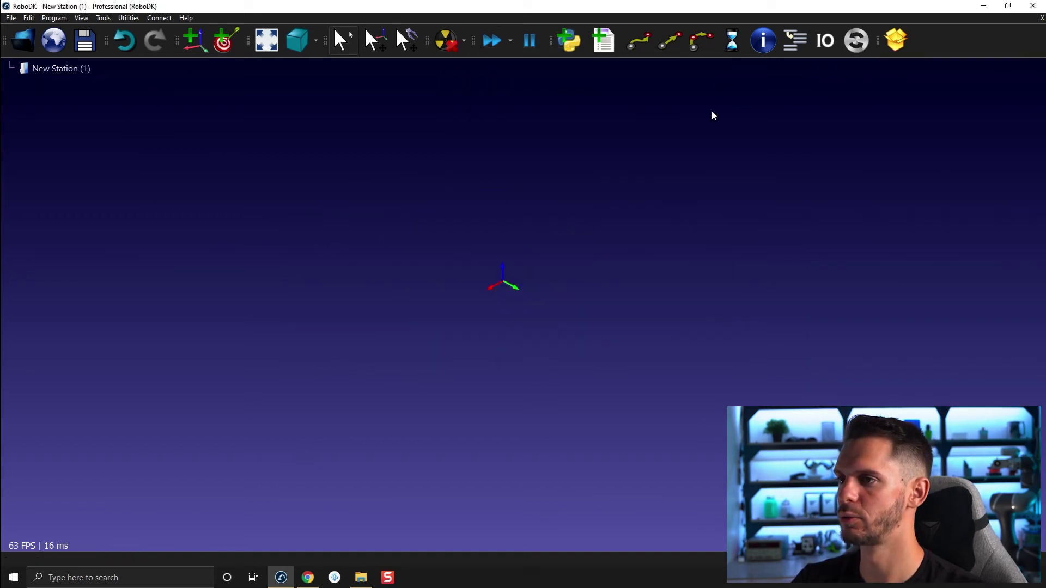
click(360, 579)
click(430, 235)
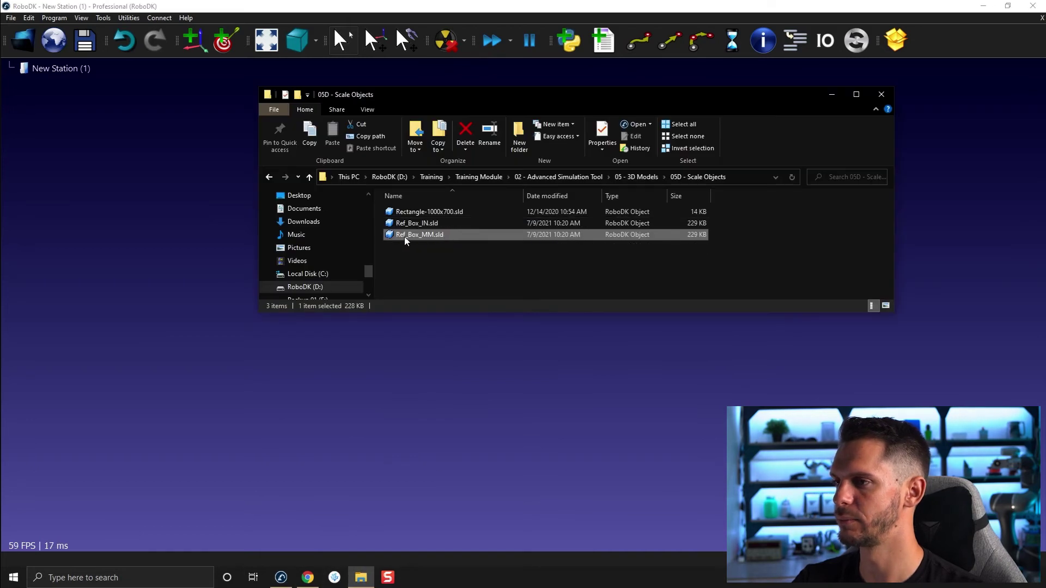
drag(404, 237, 417, 412)
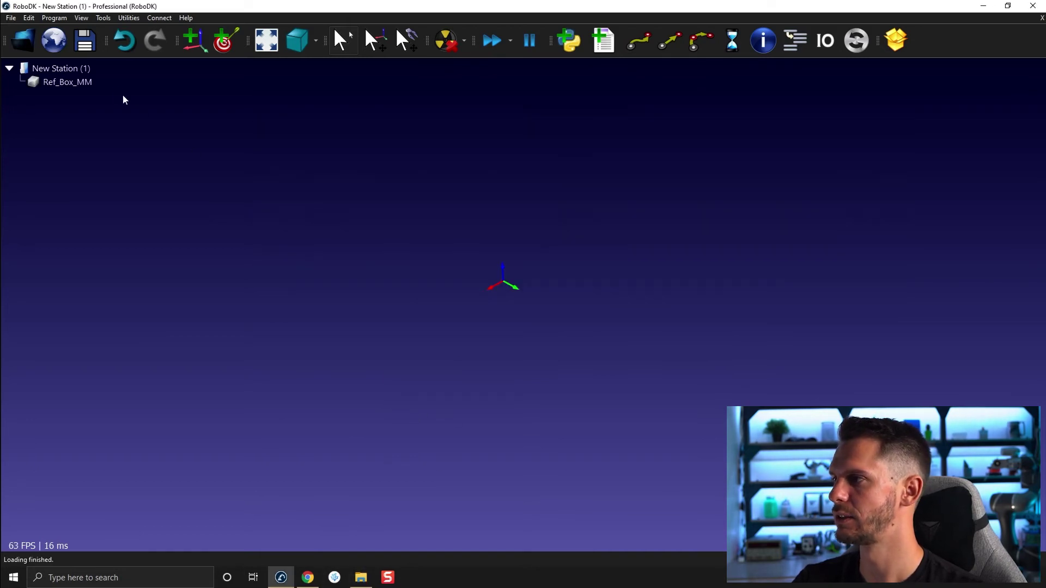
right_click(102, 83)
click(128, 109)
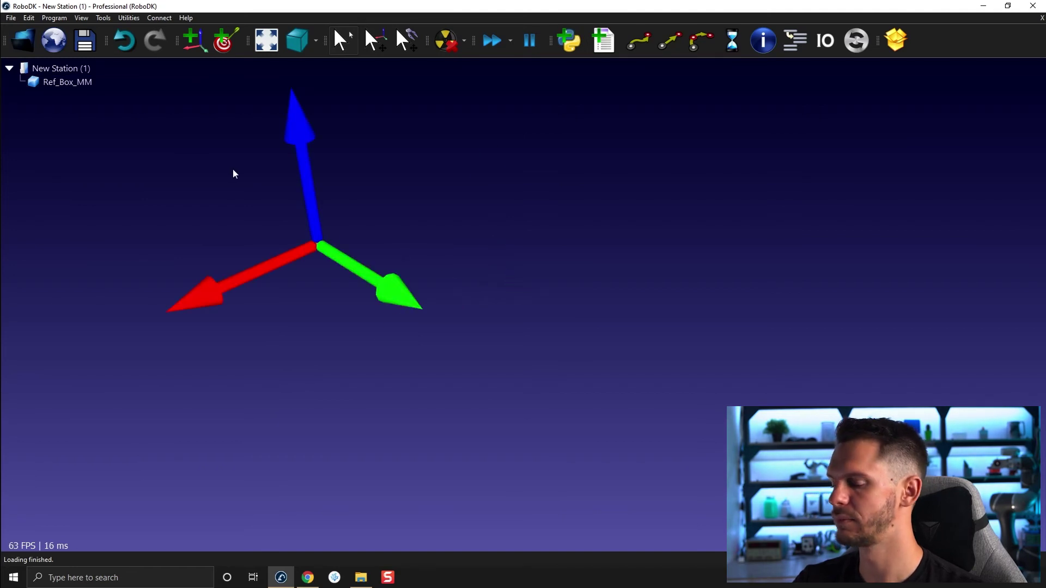
Centre the view on Ref_Box_MM, zoom in and orbit around the tiny box.
scroll(315, 243, down, 3)
scroll(316, 246, down, 2)
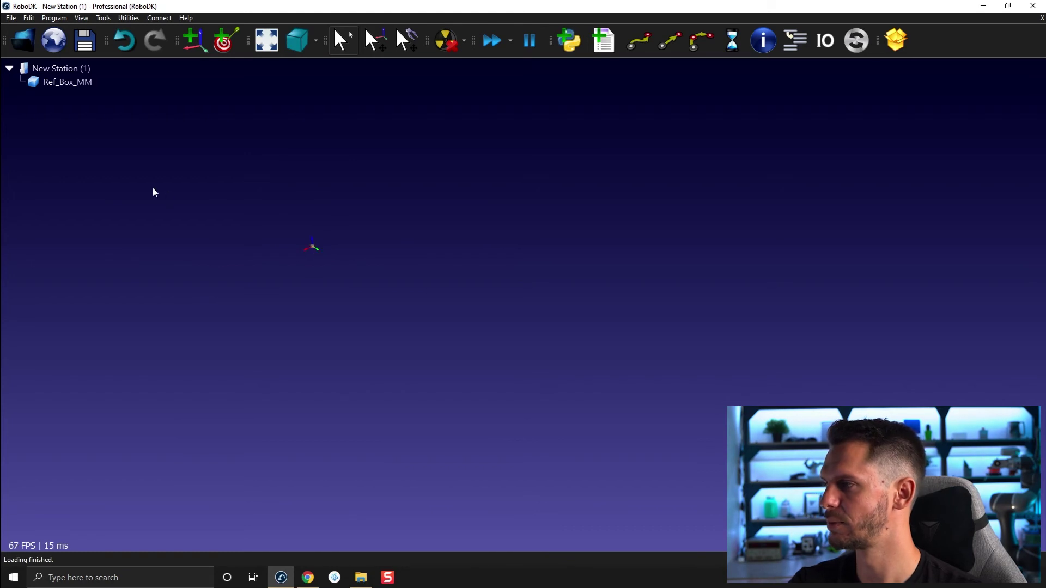
click(65, 81)
right_click(66, 81)
click(106, 115)
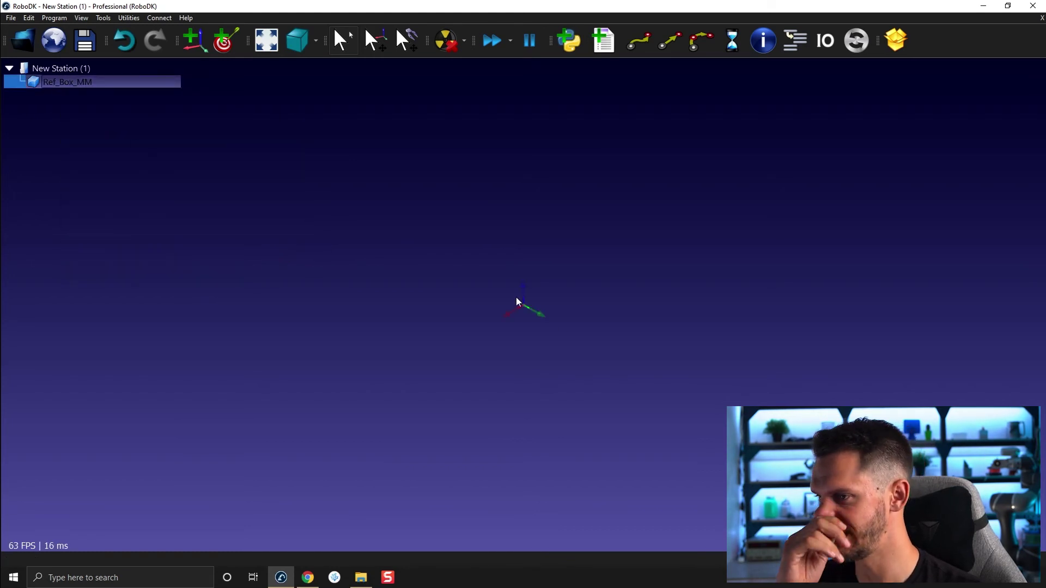
scroll(523, 256, up, 3)
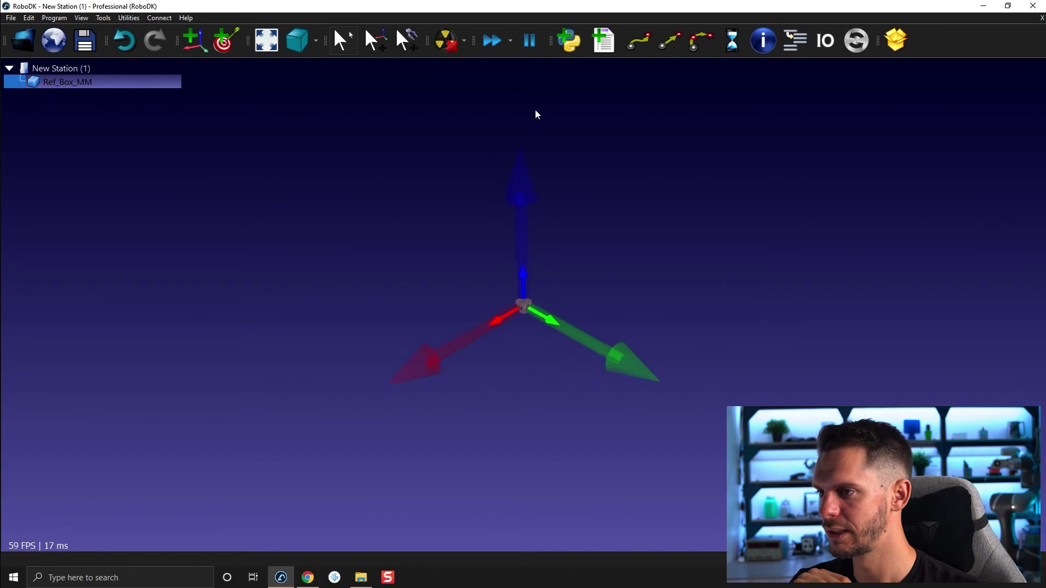
scroll(535, 112, up, 5)
scroll(512, 246, up, 3)
mouse_move(488, 326)
mouse_down()
mouse_move(668, 283)
mouse_move(594, 193)
mouse_up()
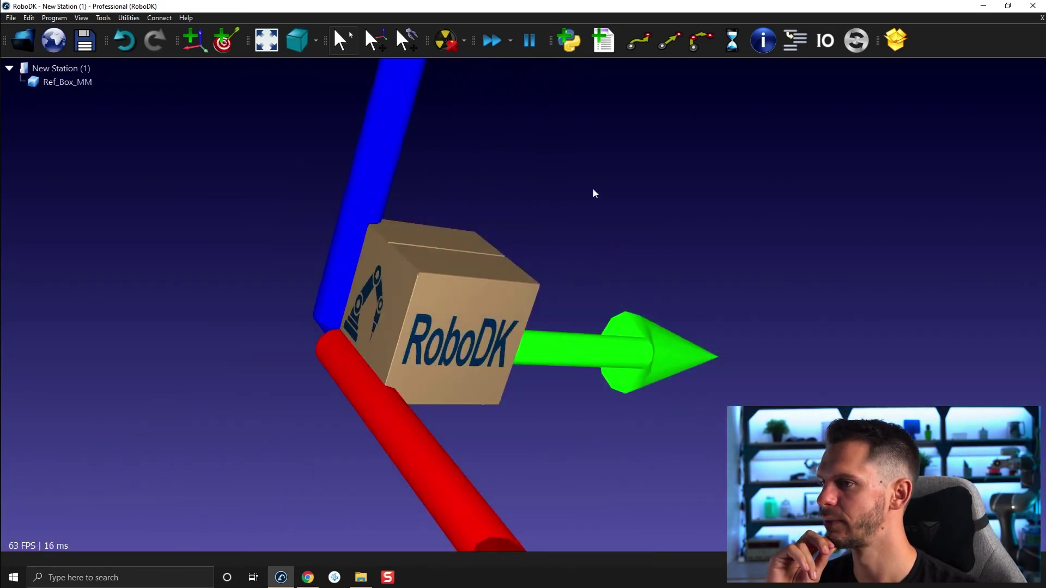
click(103, 18)
Measure Ref_Box_MM from an edge to a surface point, reading about 1.124 mm, then clear it.
click(117, 94)
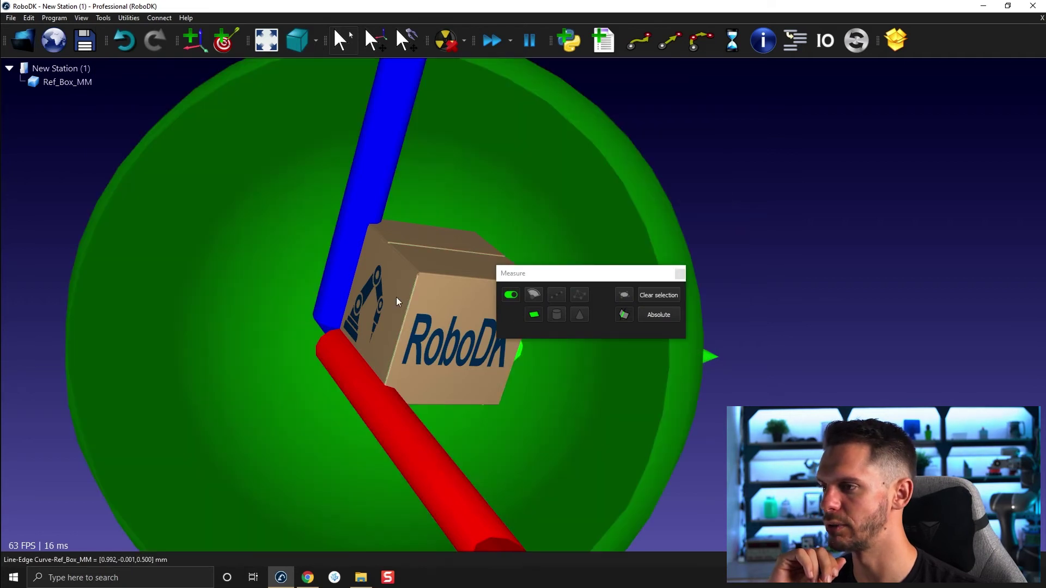
click(428, 342)
mouse_move(428, 342)
mouse_down()
mouse_move(259, 305)
mouse_move(252, 247)
mouse_up()
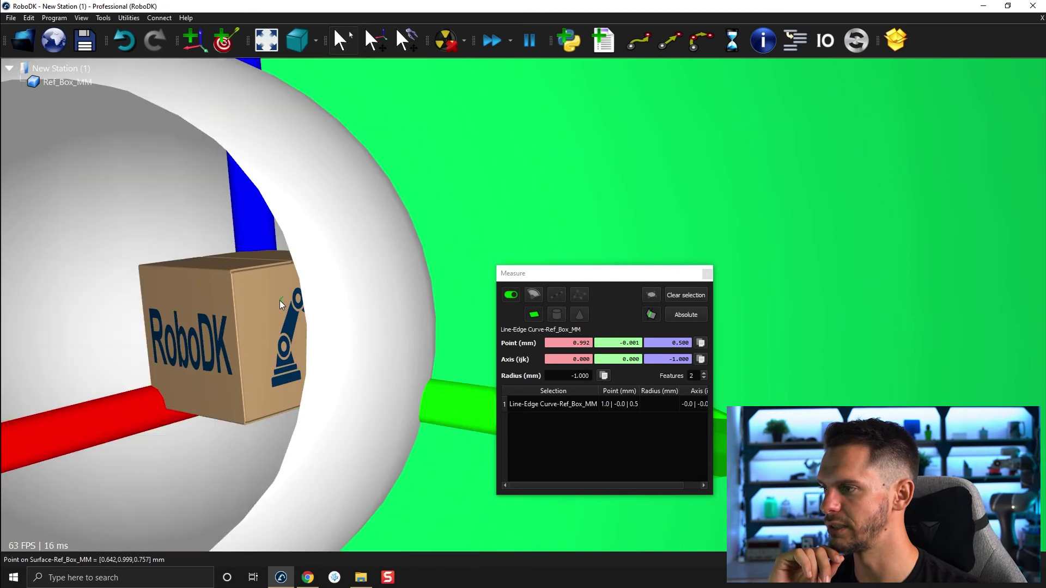
scroll(294, 336, up, 2)
click(294, 337)
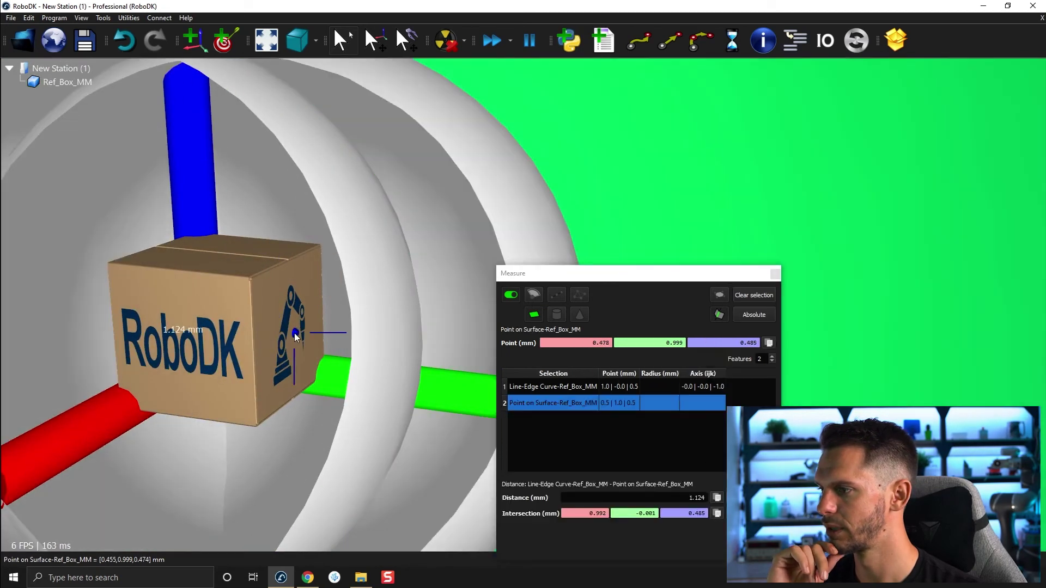
mouse_move(294, 336)
mouse_down()
mouse_move(460, 357)
mouse_move(321, 336)
mouse_move(296, 349)
mouse_move(406, 361)
mouse_up()
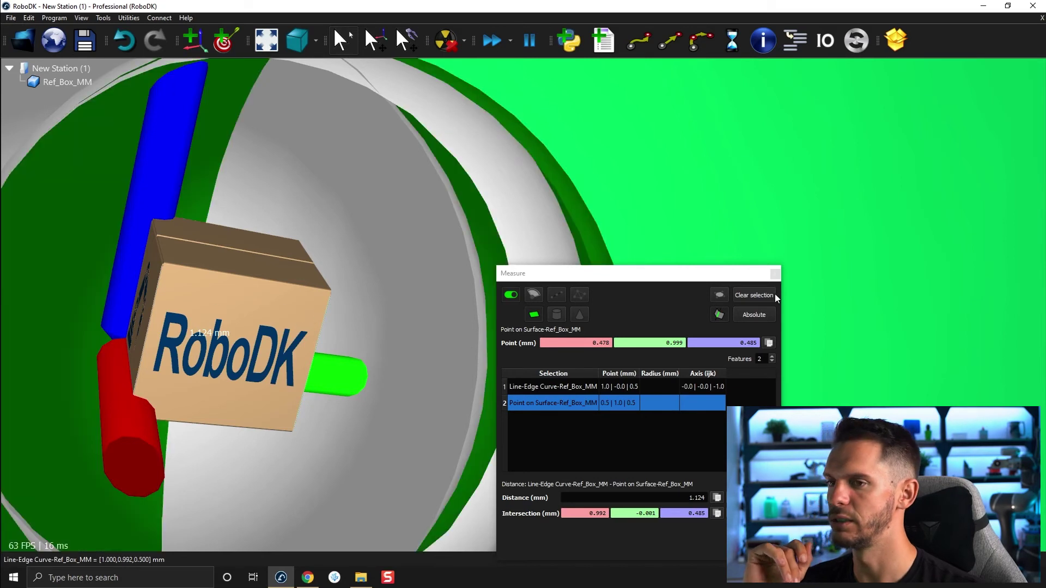
scroll(353, 316, down, 10)
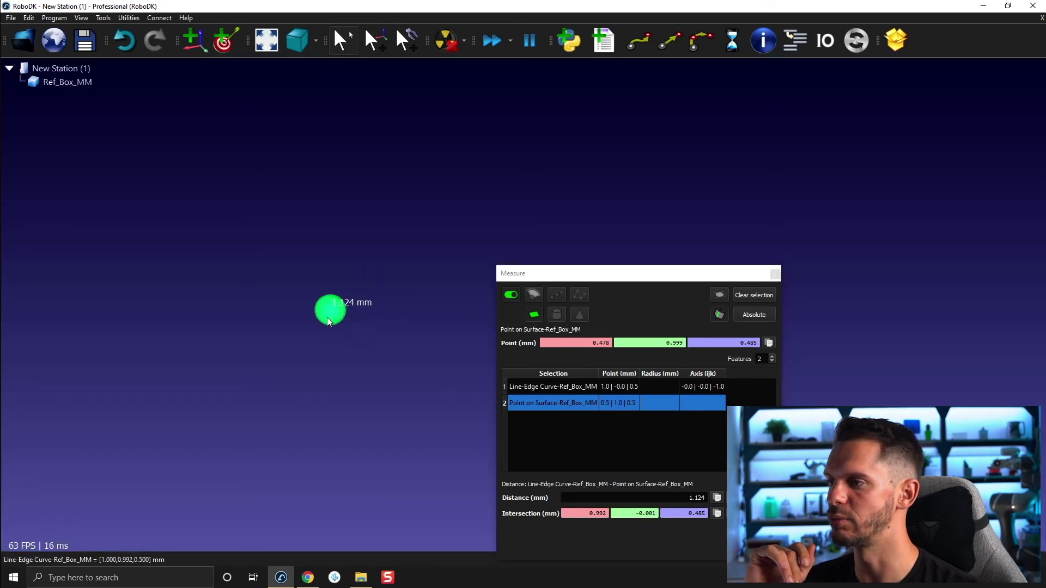
scroll(327, 322, up, 5)
scroll(317, 325, down, 3)
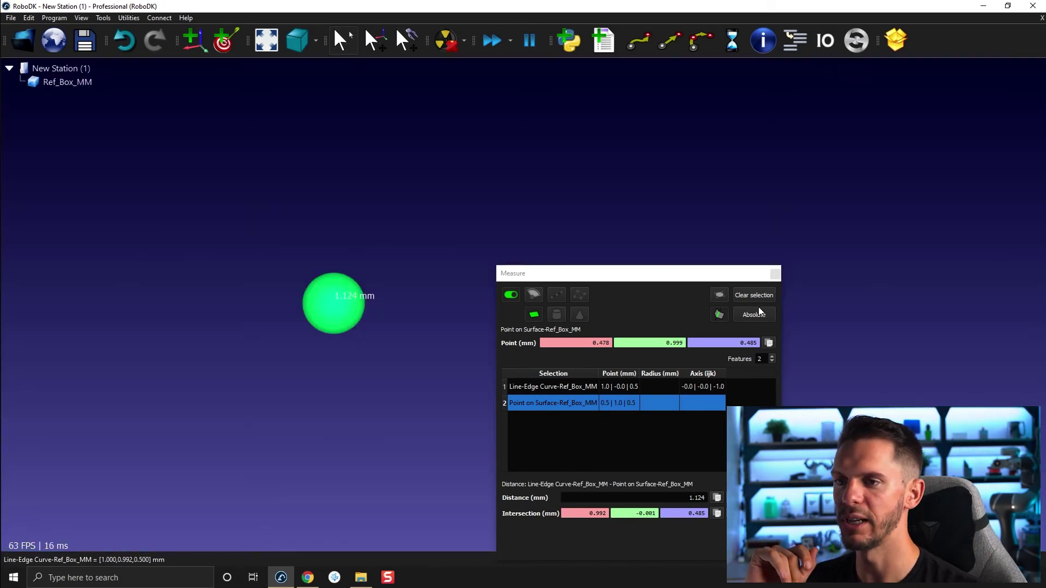
click(719, 161)
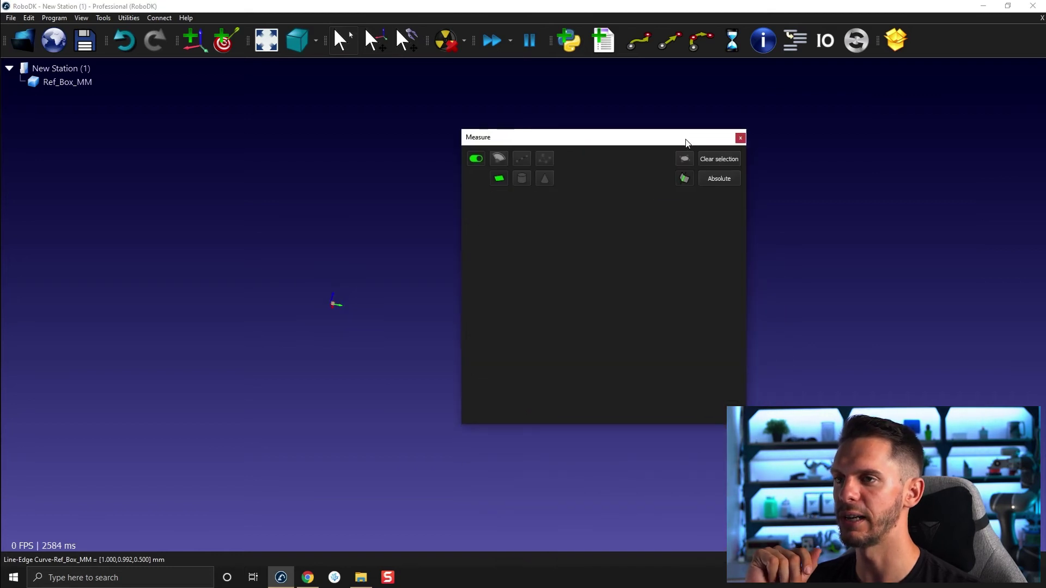
click(103, 17)
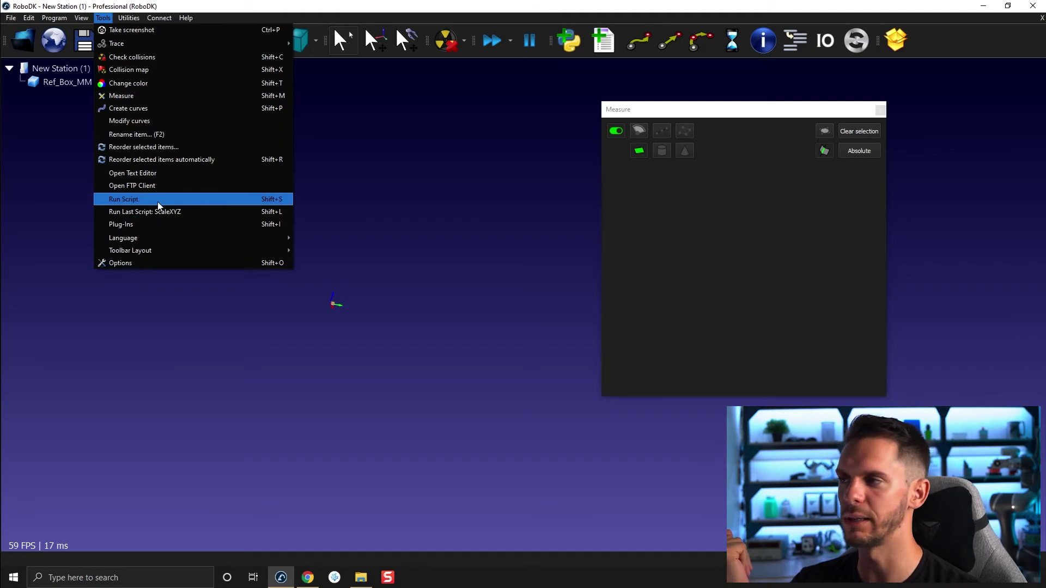
Run the ScaleXYZ script and choose Ref_Box_MM as the object to scale.
click(158, 199)
scroll(490, 266, down, 8)
scroll(490, 267, down, 4)
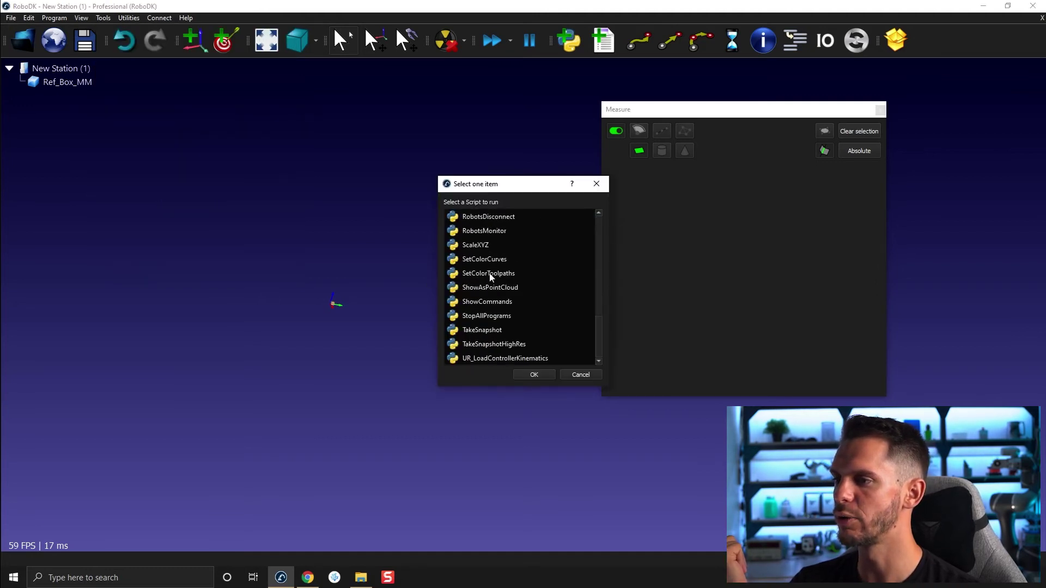
click(487, 250)
click(527, 374)
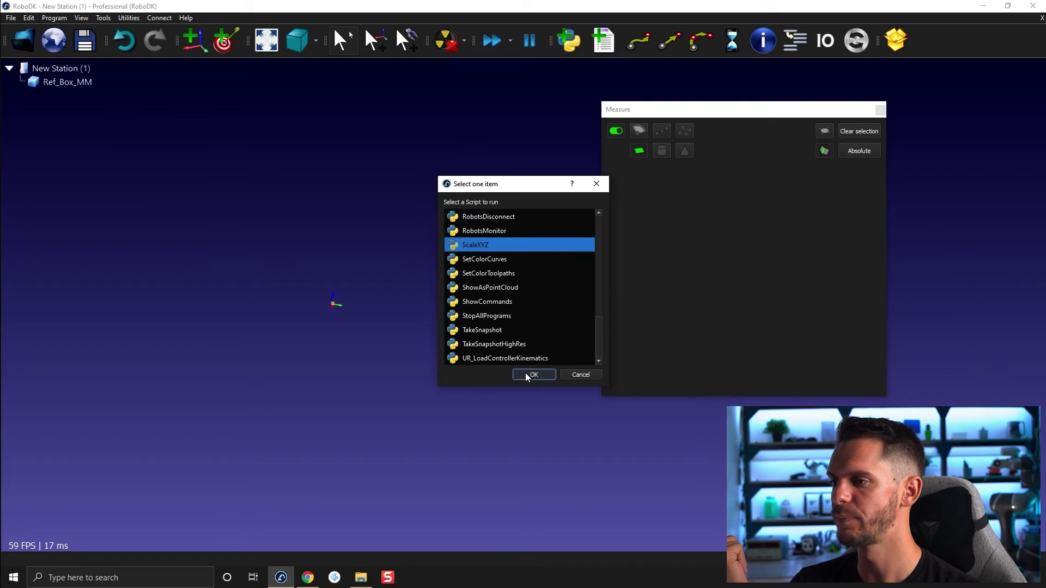
click(488, 229)
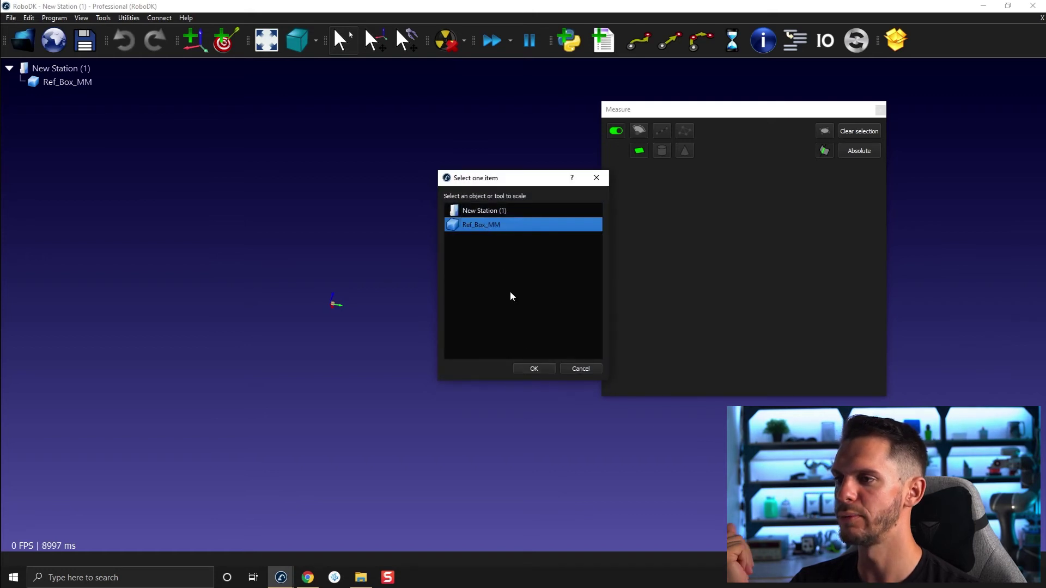
click(531, 369)
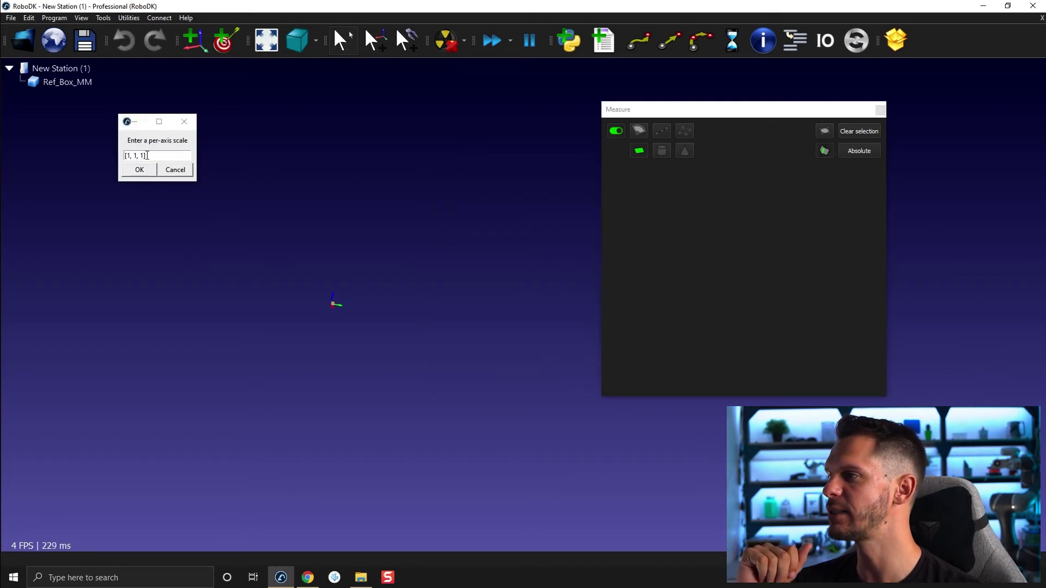
Enter per-axis scale factors 254, 150 and 100 and apply them.
drag(121, 126, 370, 137)
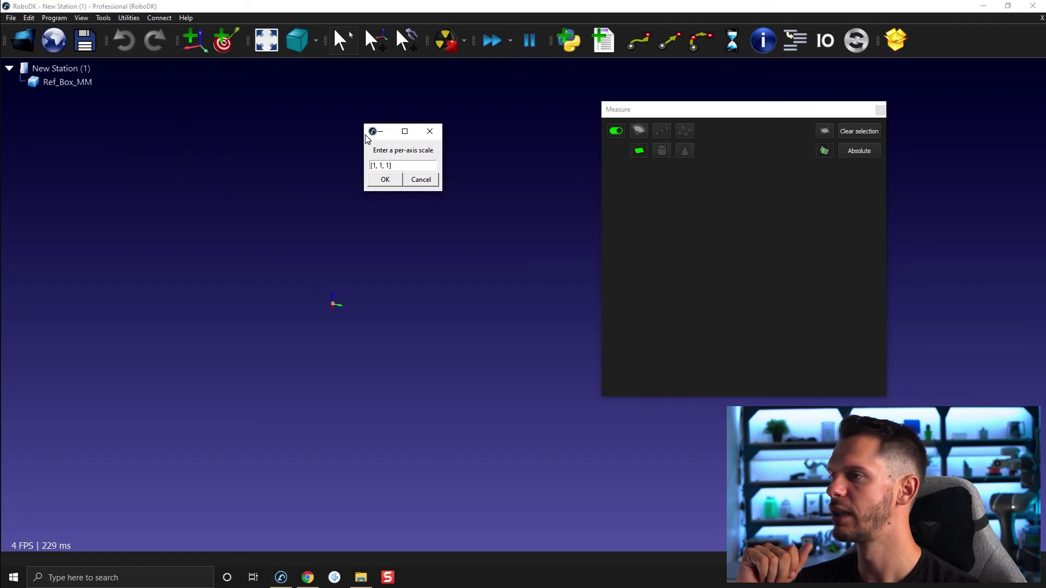
click(375, 165)
key(Delete)
key(Delete)
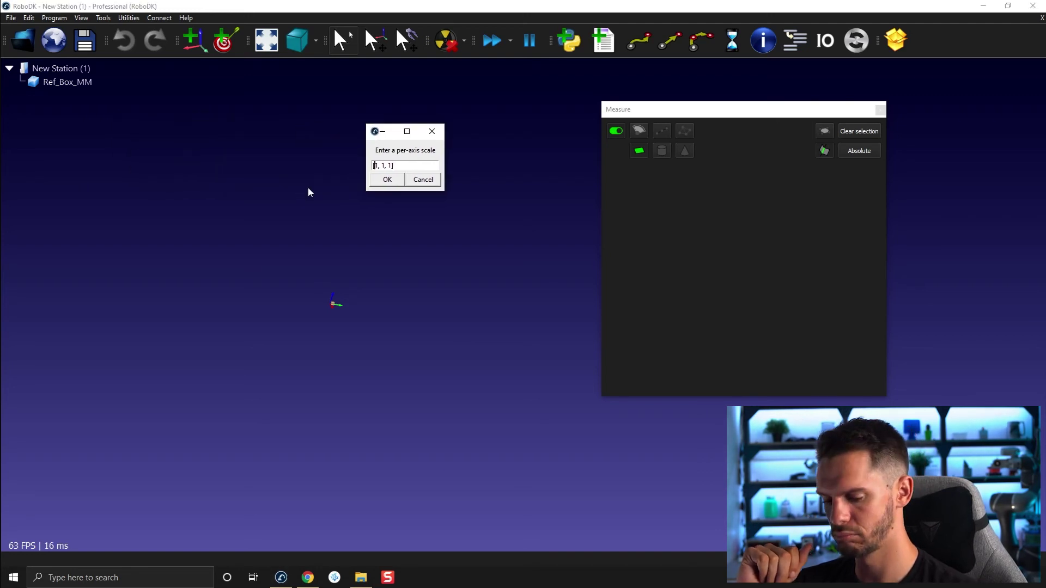
text(254, 1)
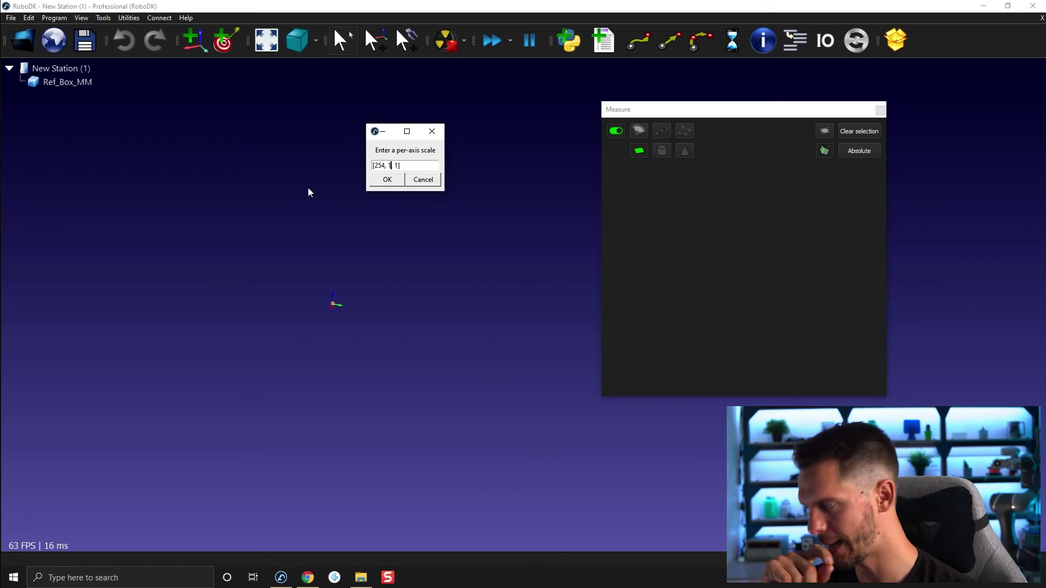
text(50)
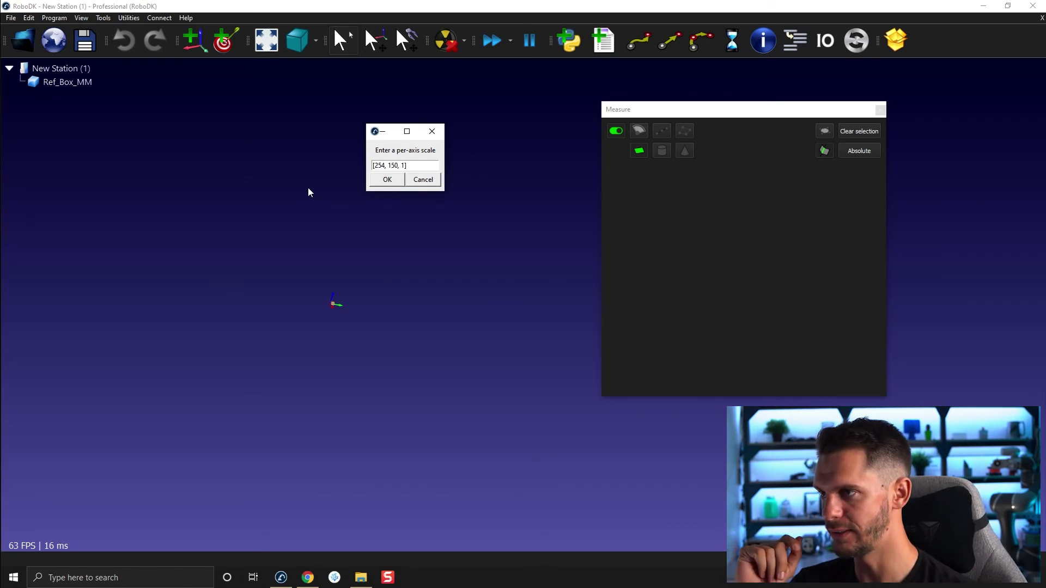
text(, )
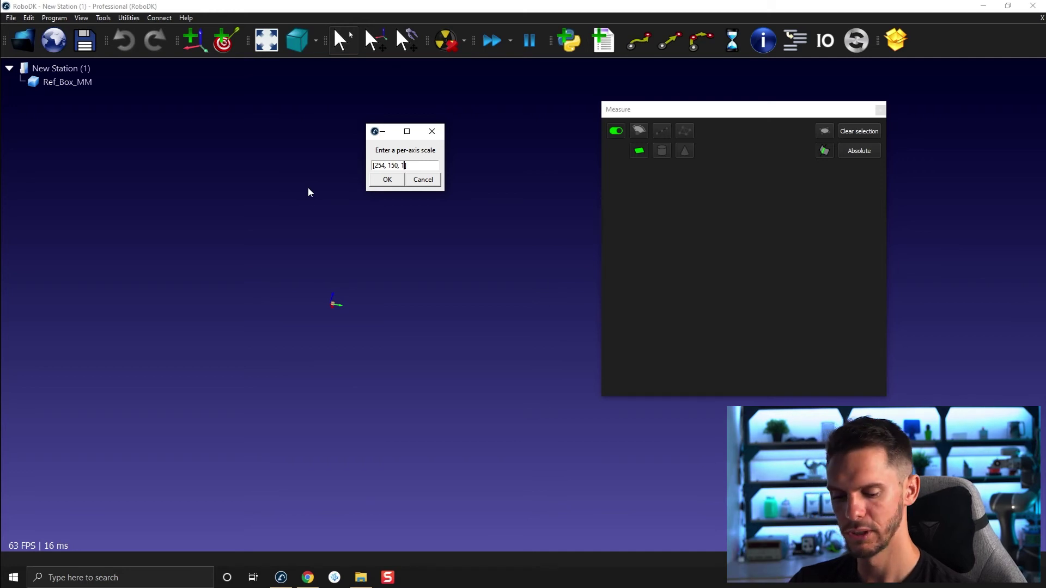
text(1100)
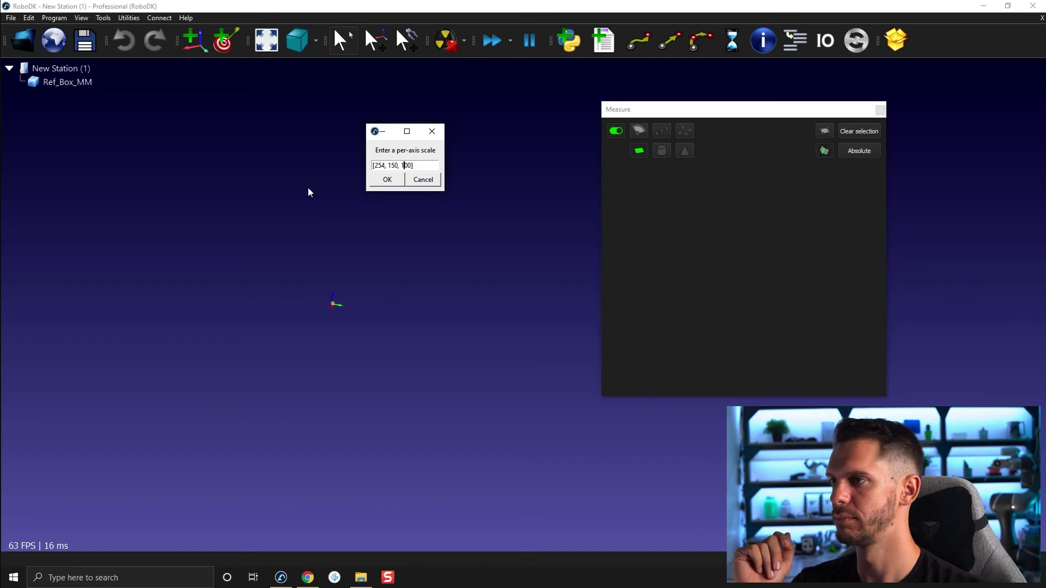
key(BackSpace)
click(383, 180)
Measure the box length between opposite faces, reading 254.000 mm, then clear it.
mouse_move(379, 188)
mouse_down()
mouse_move(250, 423)
mouse_move(210, 409)
mouse_move(203, 387)
mouse_up()
mouse_move(297, 281)
mouse_down()
mouse_move(479, 299)
mouse_move(623, 338)
mouse_move(501, 384)
mouse_up()
click(497, 327)
click(410, 301)
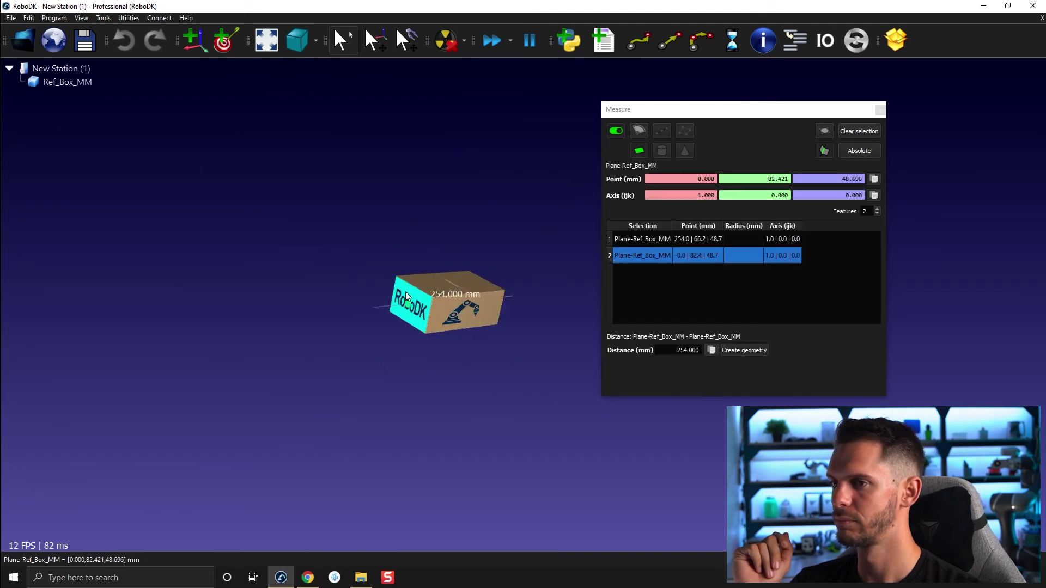
mouse_move(488, 370)
mouse_down()
mouse_move(508, 355)
mouse_move(316, 299)
mouse_move(451, 343)
mouse_move(381, 355)
mouse_up()
click(844, 134)
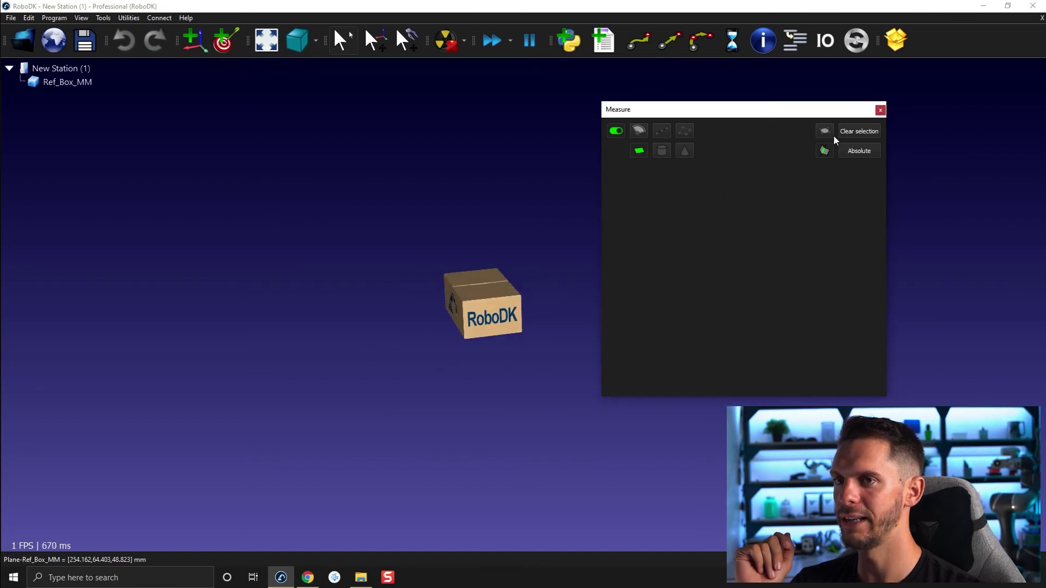
Measure the width at 150.000 mm and the height at 100.001 mm across the other face pairs.
mouse_move(457, 327)
mouse_down()
mouse_move(464, 312)
mouse_move(379, 311)
mouse_up()
click(463, 312)
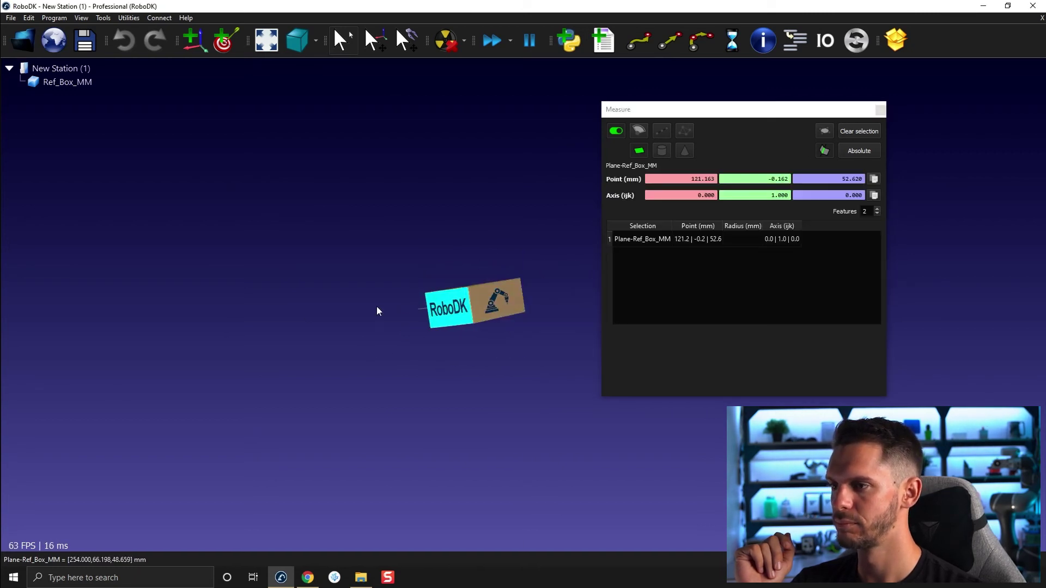
click(485, 296)
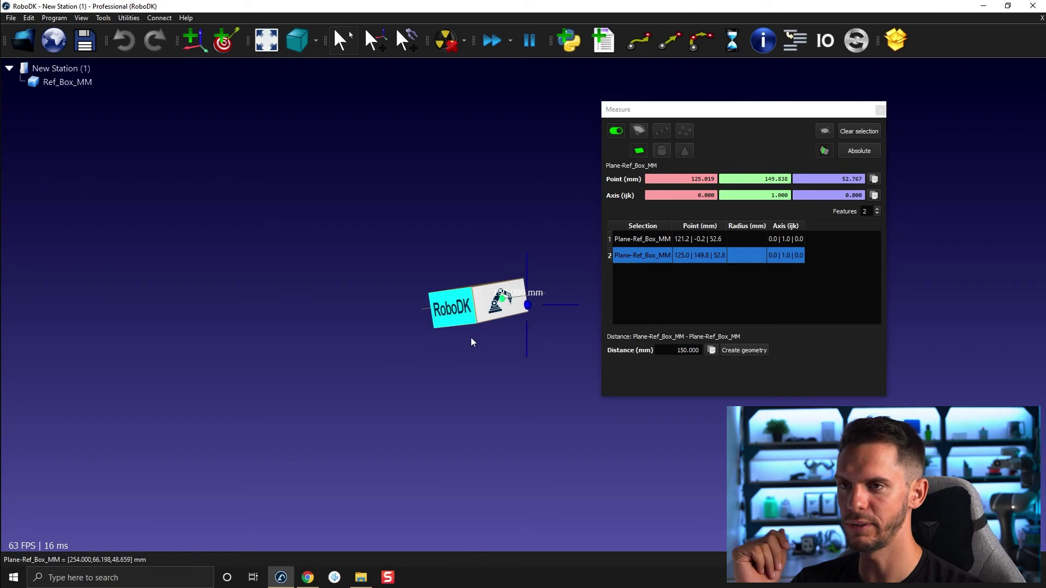
click(852, 131)
click(474, 304)
mouse_move(474, 303)
mouse_down()
mouse_move(486, 397)
mouse_move(489, 298)
mouse_up()
click(488, 298)
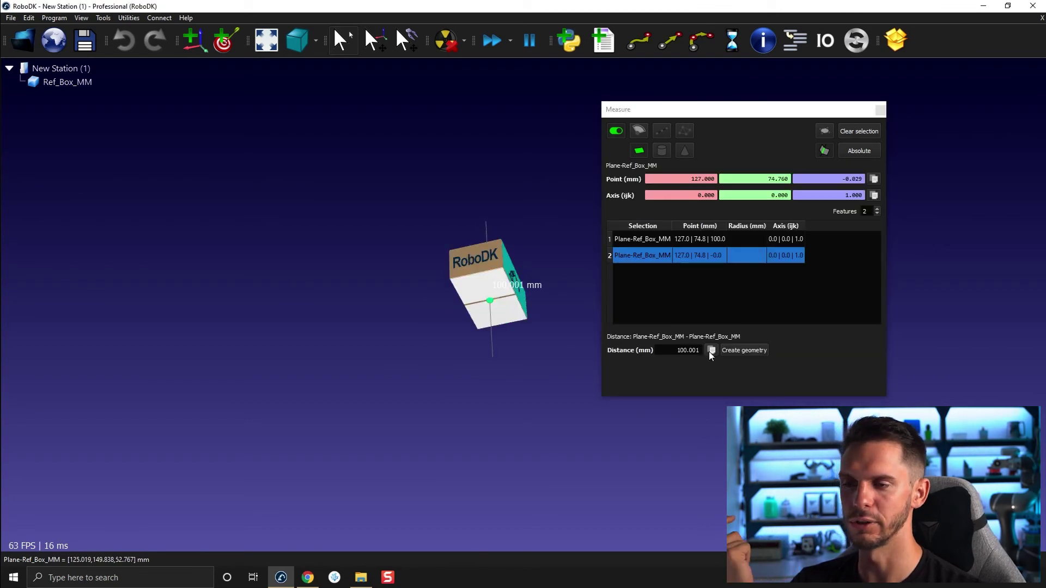
mouse_move(321, 272)
mouse_down()
mouse_move(579, 317)
mouse_move(572, 382)
mouse_move(529, 372)
mouse_up()
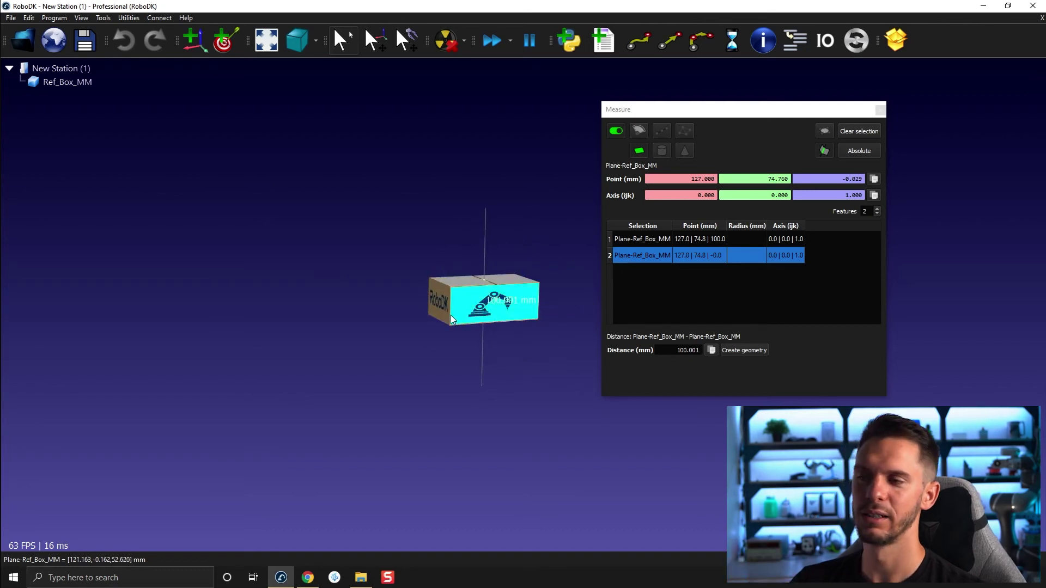